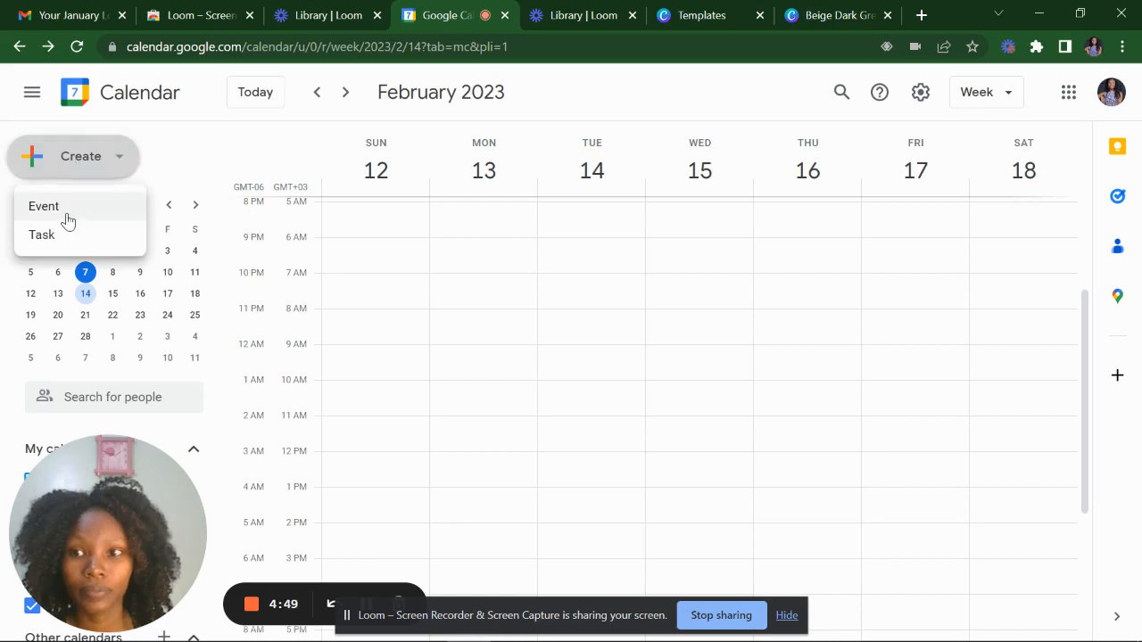
Create a new calendar event and title it "Strategy Meeting".
{"action": "left_click", "coordinate": [67, 221]}
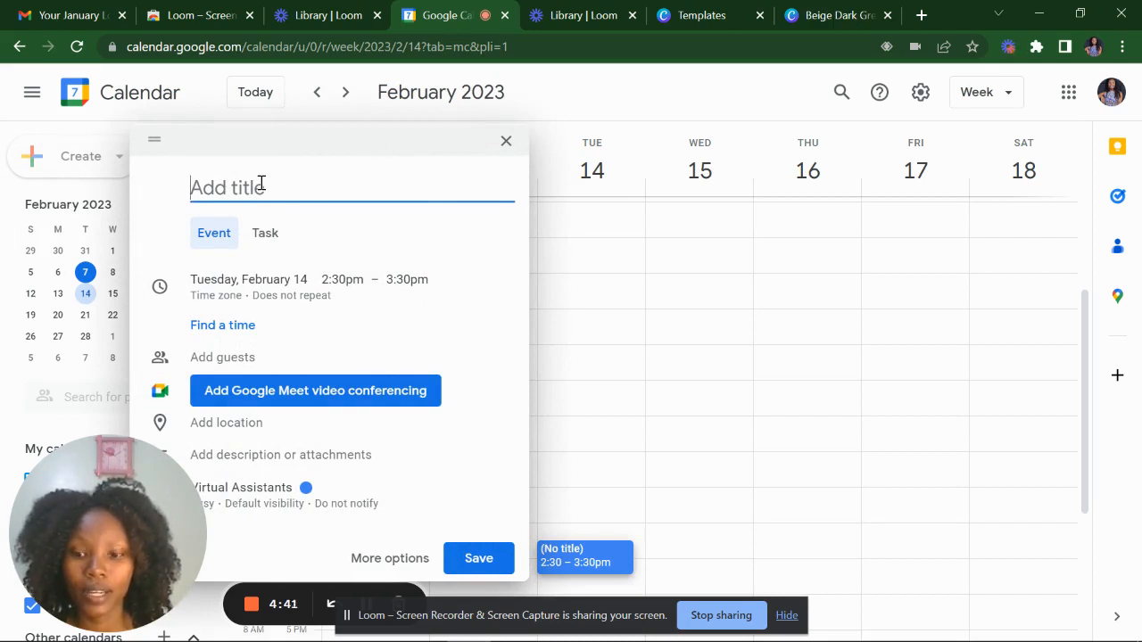
{"action": "key", "text": "Caps_Lock"}
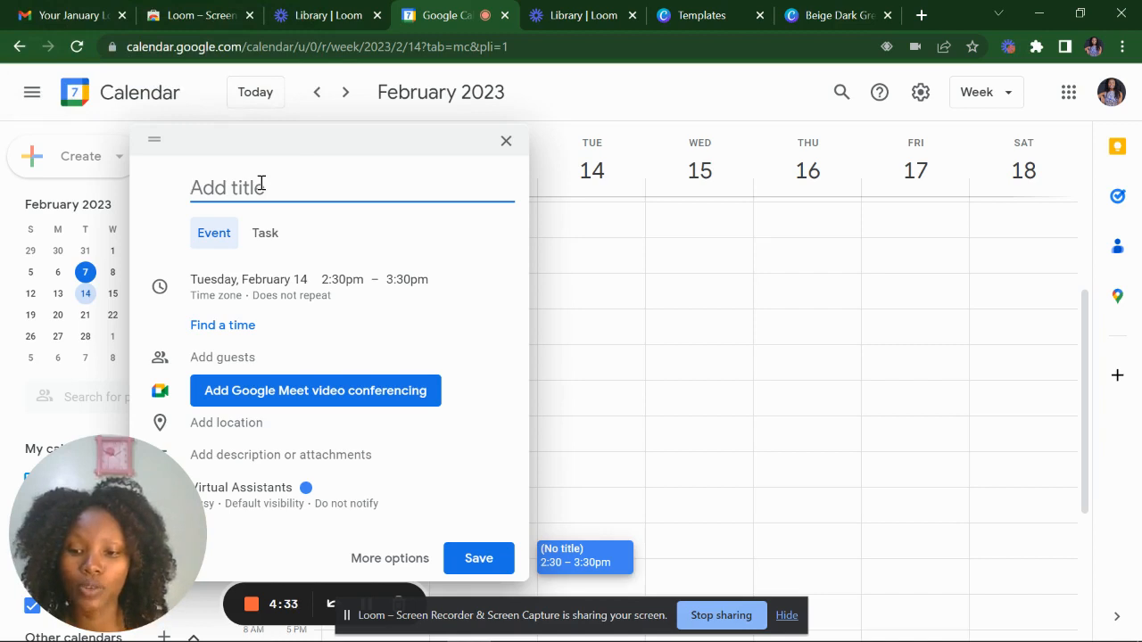
{"action": "type", "text": "S"}
{"action": "key", "text": "Caps_Lock"}
{"action": "type", "text": "tra"}
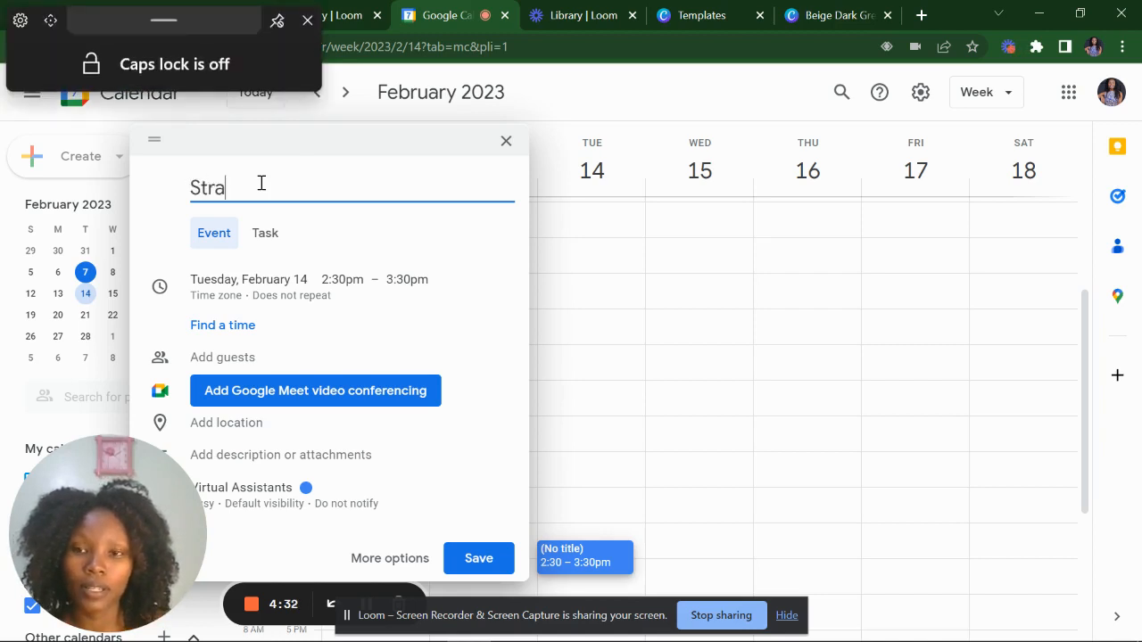
{"action": "type", "text": "tegy"}
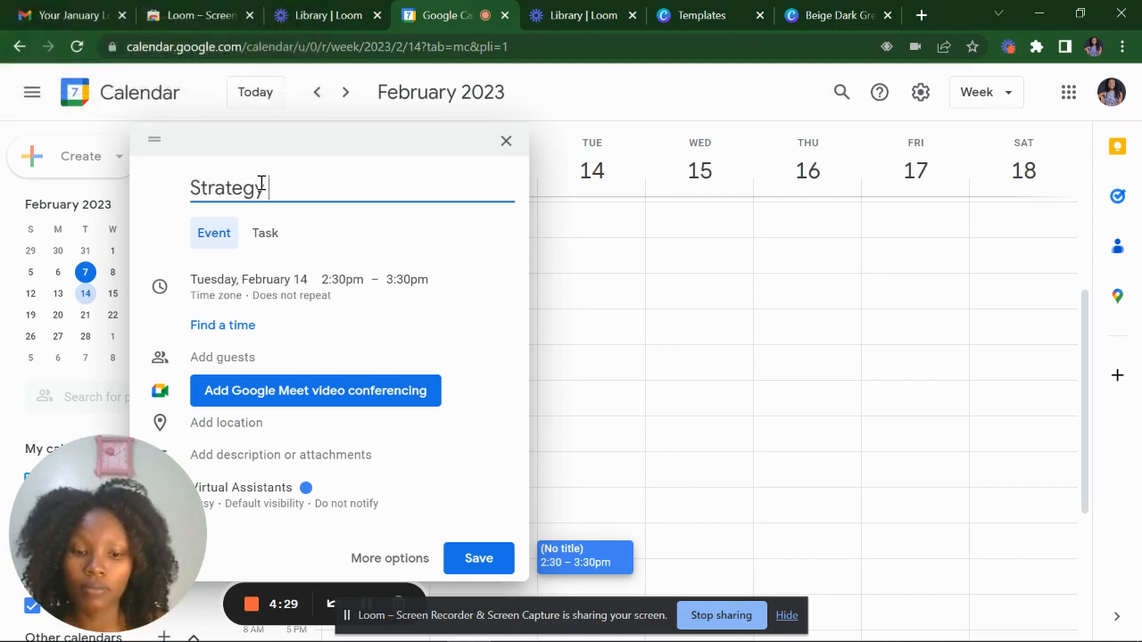
{"action": "key", "text": "Caps_Lock"}
{"action": "type", "text": "ME"}
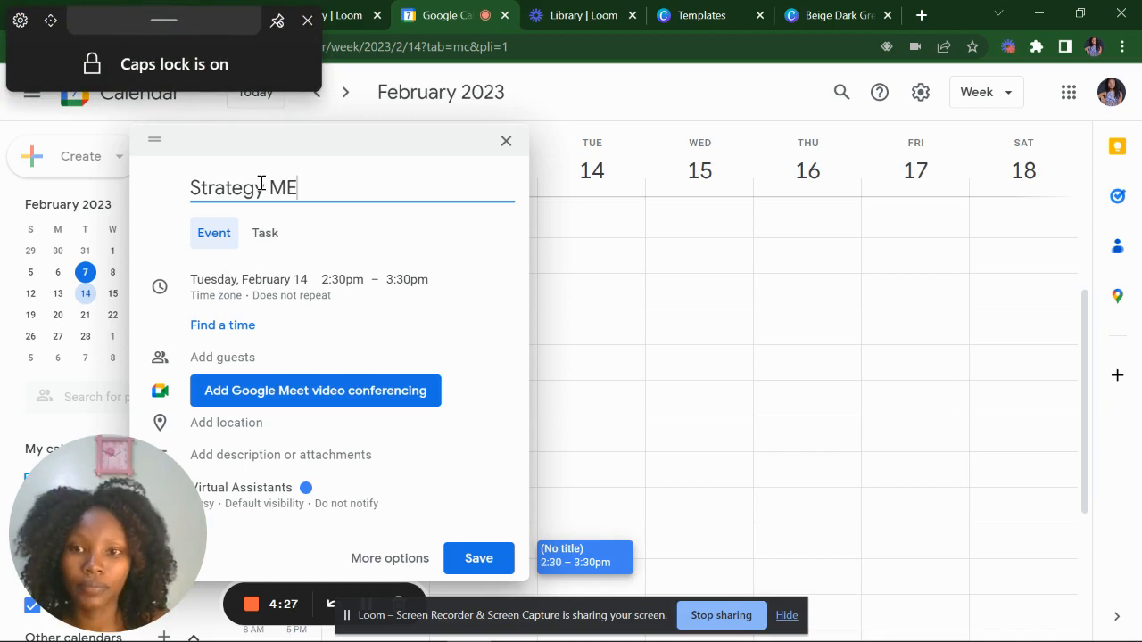
{"action": "key", "text": "BackSpace"}
{"action": "type", "text": "eeting"}
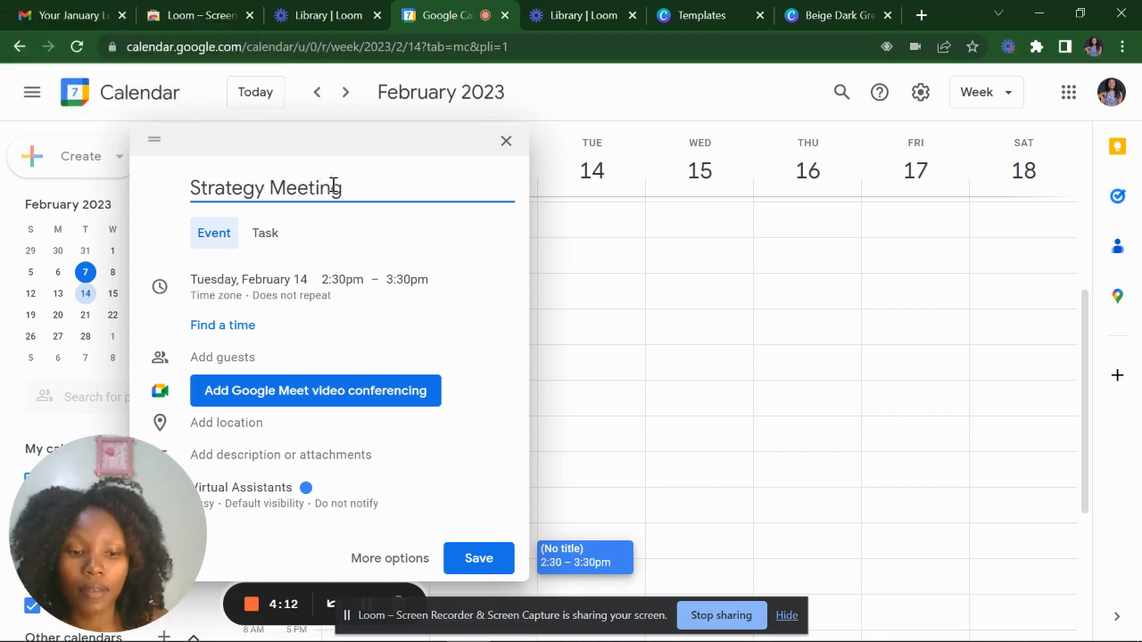
Extend the event title with a colon and the two participants' first names, joined by an ampersand.
{"action": "type", "text": ":"}
{"action": "key", "text": "Caps_Lock"}
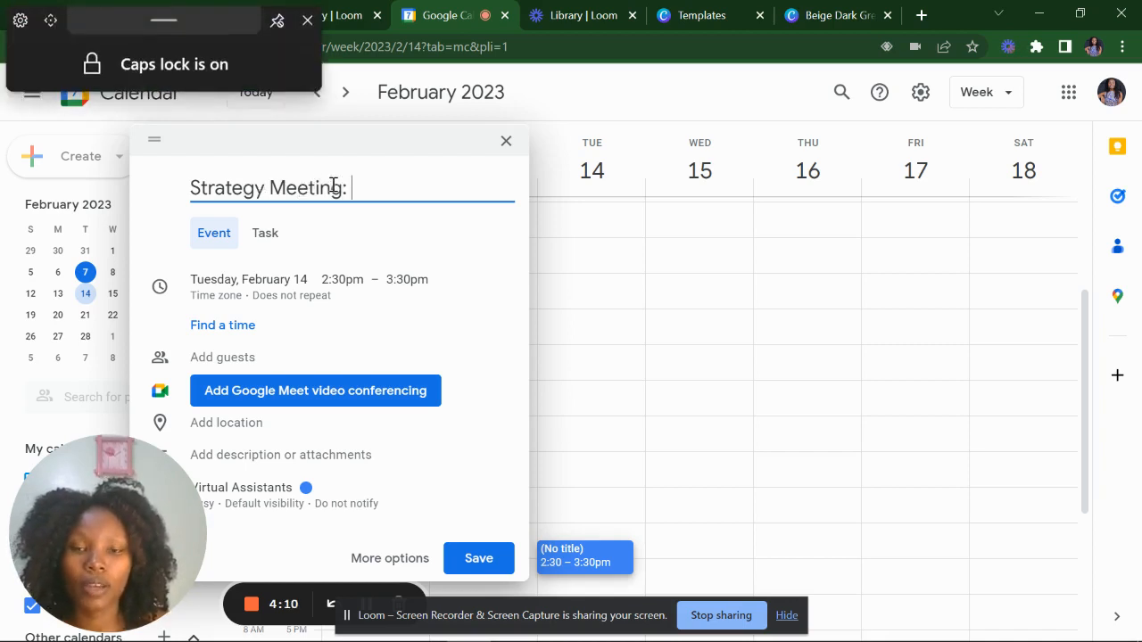
{"action": "type", "text": "D"}
{"action": "key", "text": "Caps_Lock"}
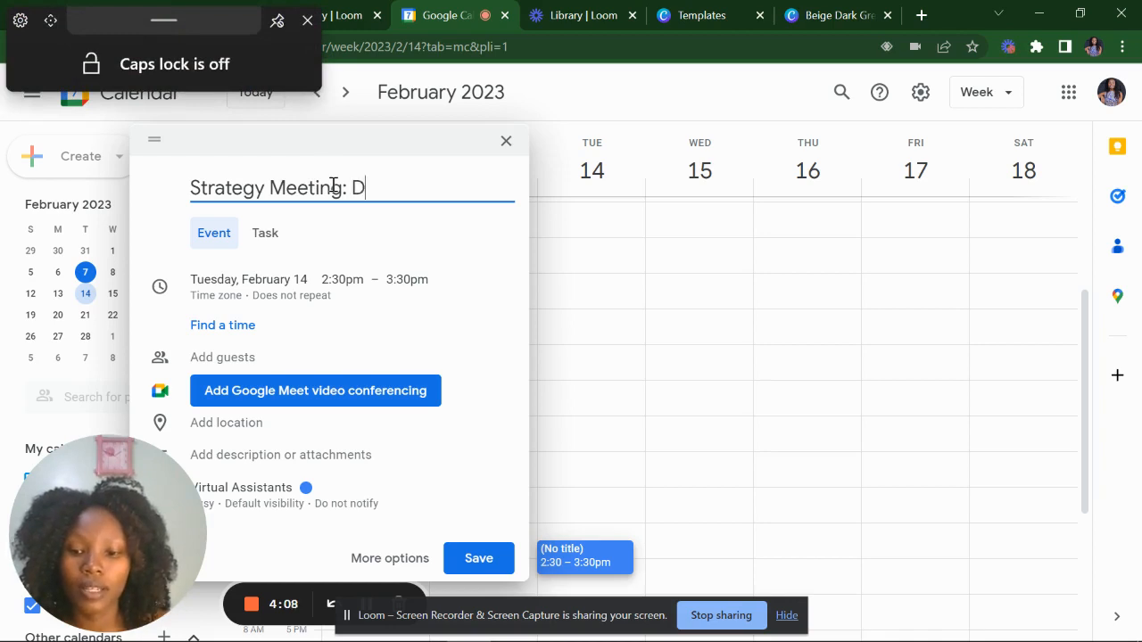
{"action": "type", "text": "an"}
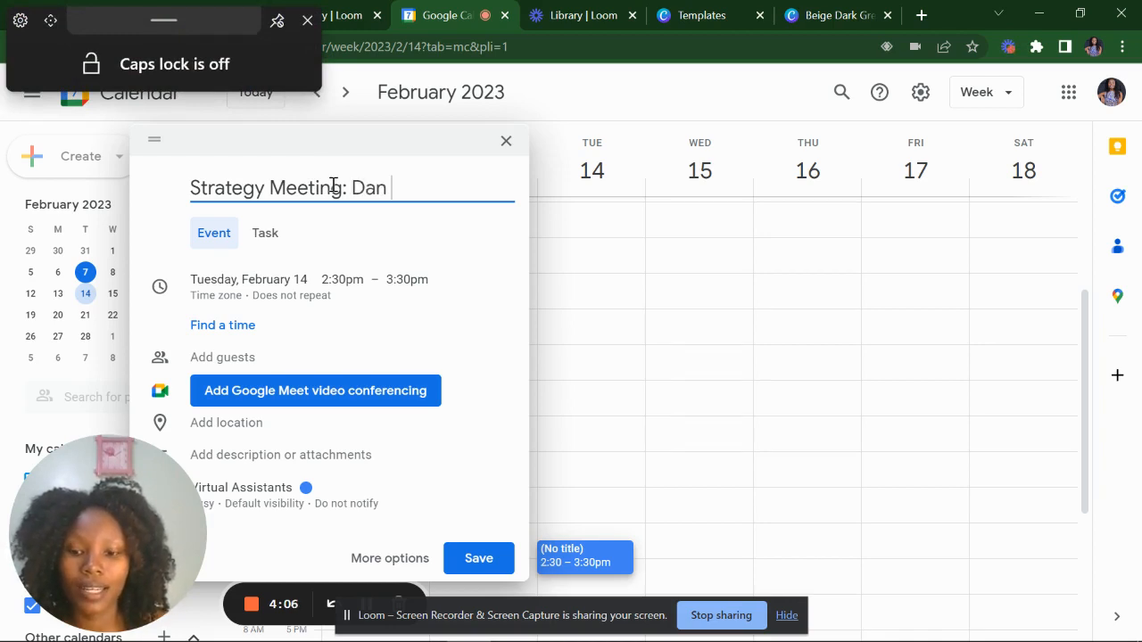
{"action": "type", "text": " &"}
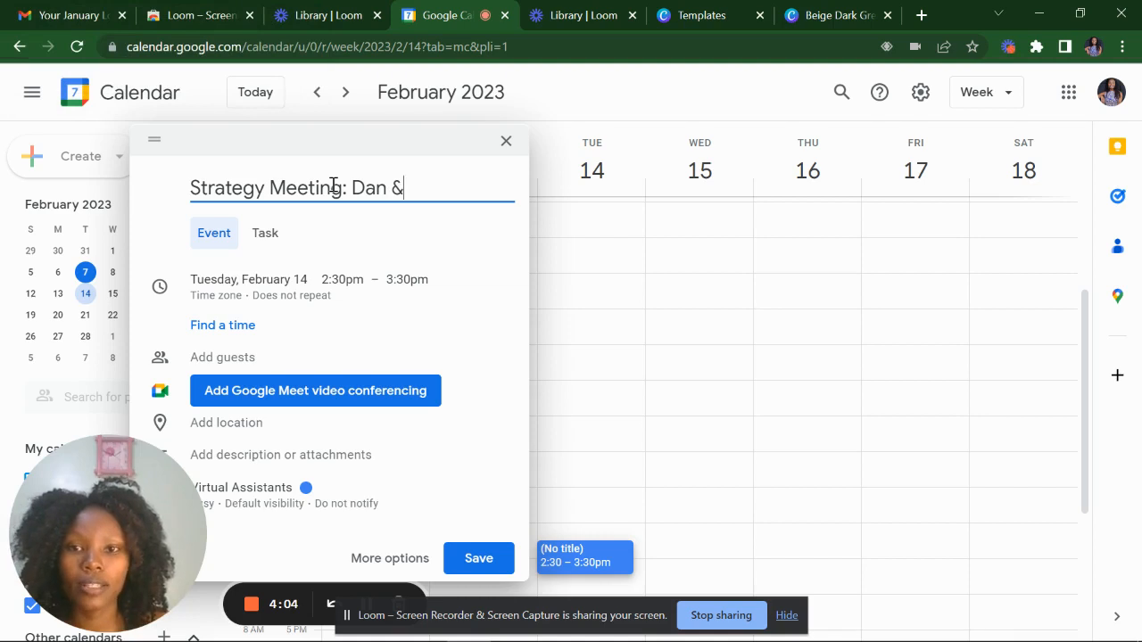
{"action": "key", "text": "Caps_Lock"}
{"action": "type", "text": "G"}
{"action": "key", "text": "Caps_Lock"}
{"action": "type", "text": "lori"}
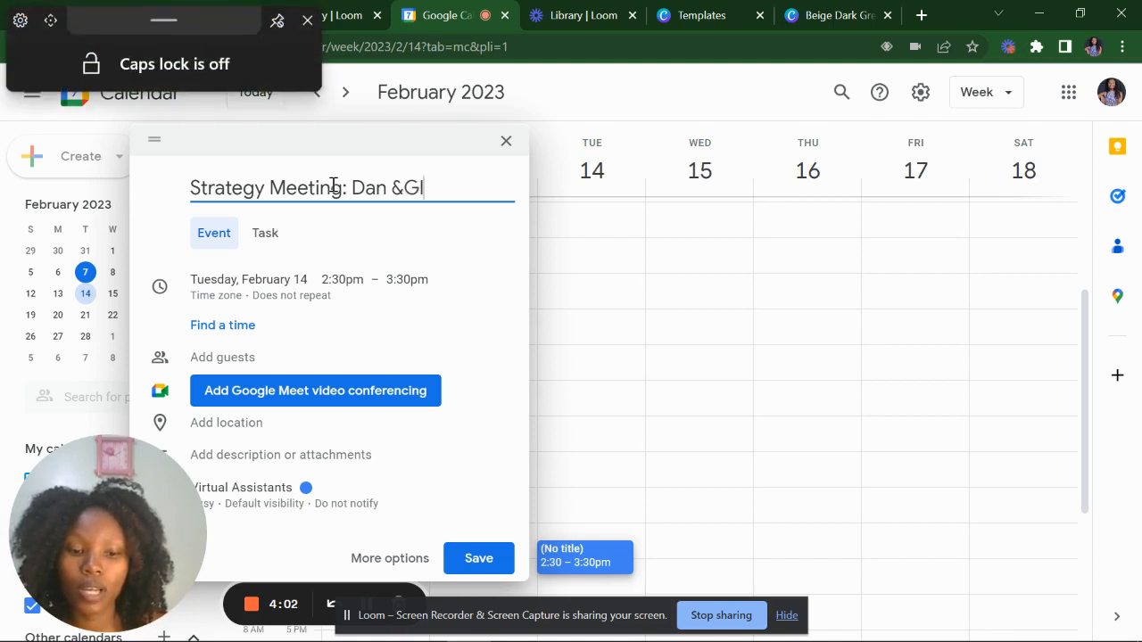
{"action": "type", "text": "a"}
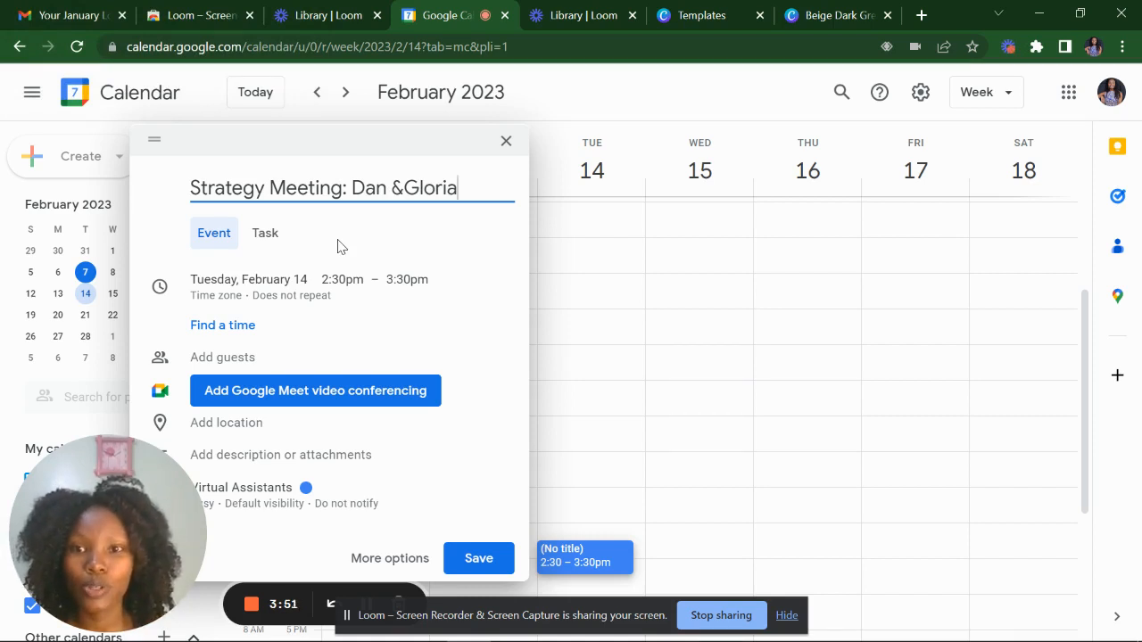
Schedule the event for Friday, February 10, starting at 10:00am, in the (GMT+03:00) East Africa Time zone.
{"action": "left_click", "coordinate": [272, 284]}
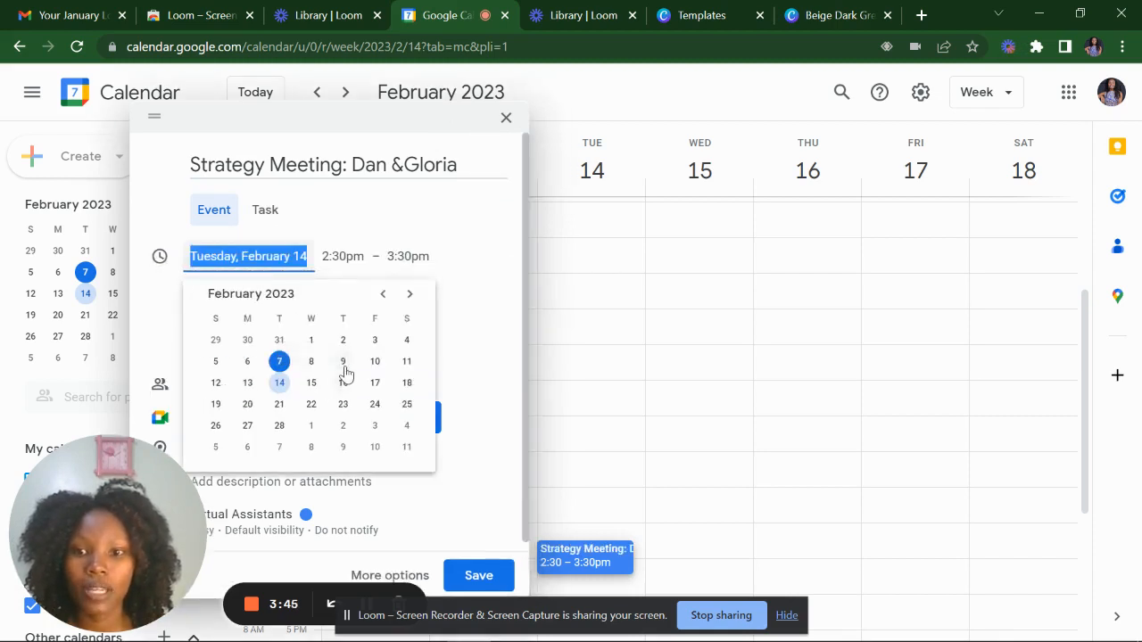
{"action": "left_click", "coordinate": [374, 366]}
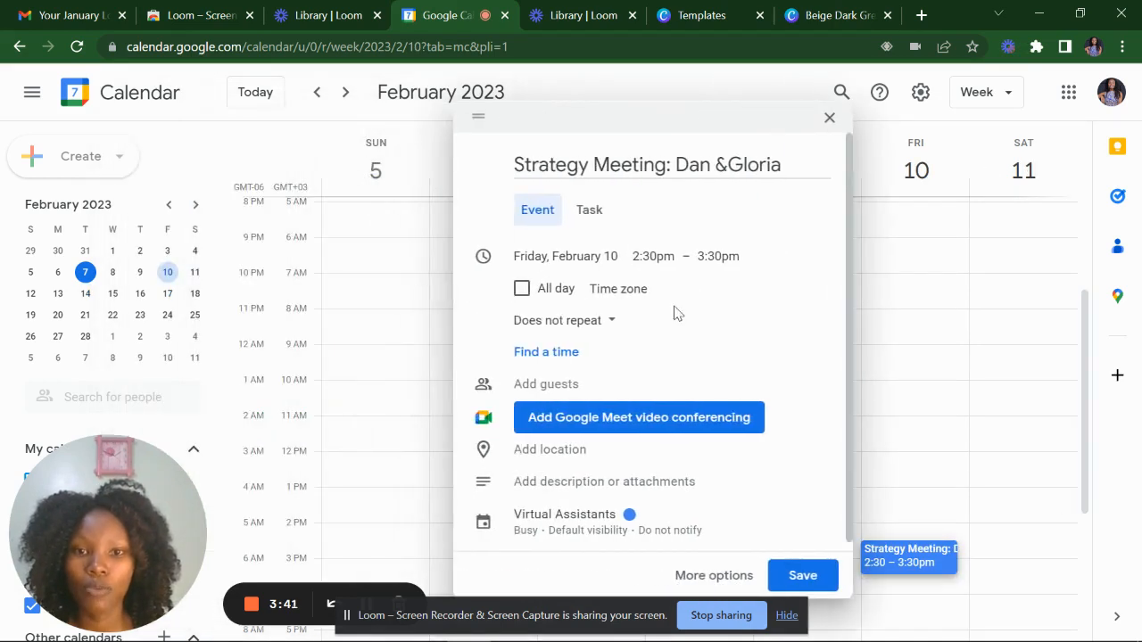
{"action": "left_click", "coordinate": [652, 257]}
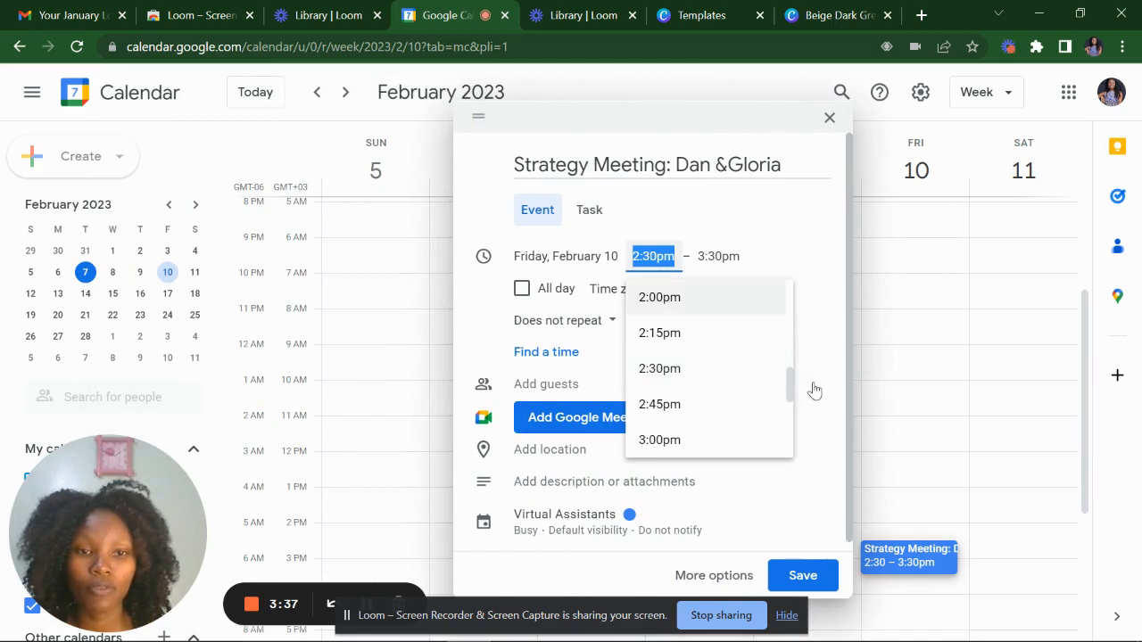
{"action": "left_click_drag", "start_coordinate": [789, 390], "coordinate": [789, 354]}
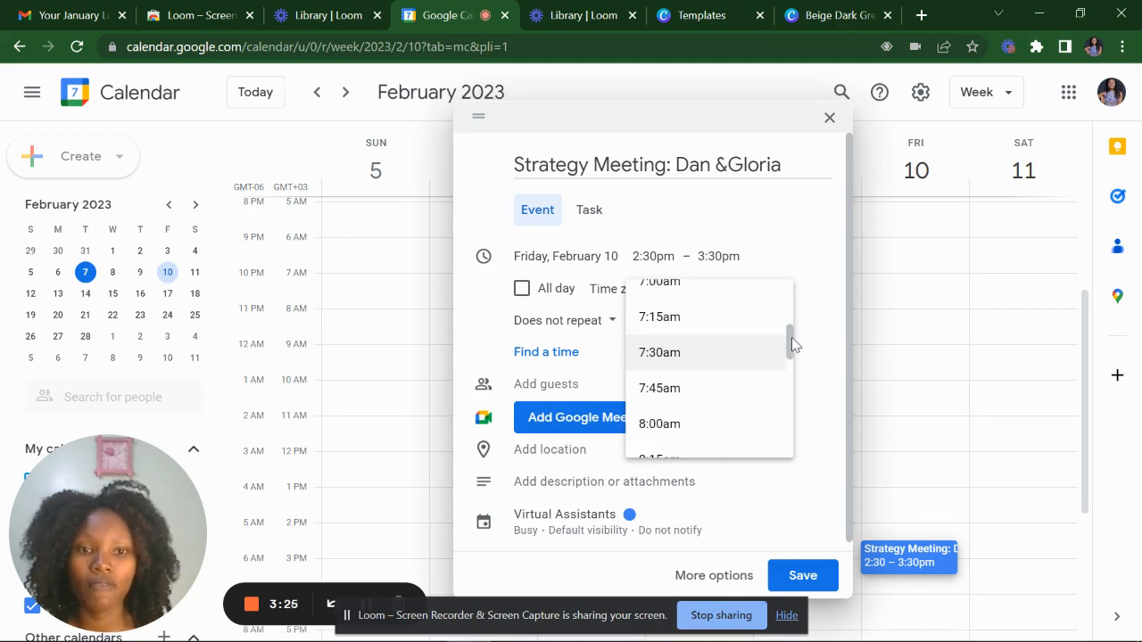
{"action": "left_click_drag", "start_coordinate": [793, 339], "coordinate": [793, 350]}
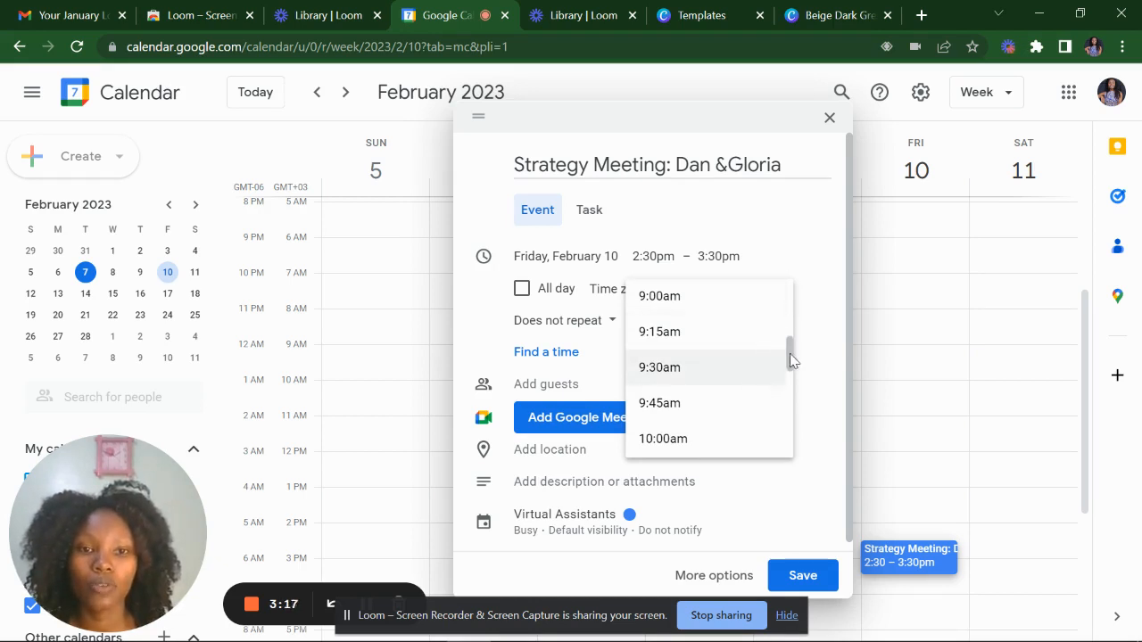
{"action": "left_click", "coordinate": [704, 441]}
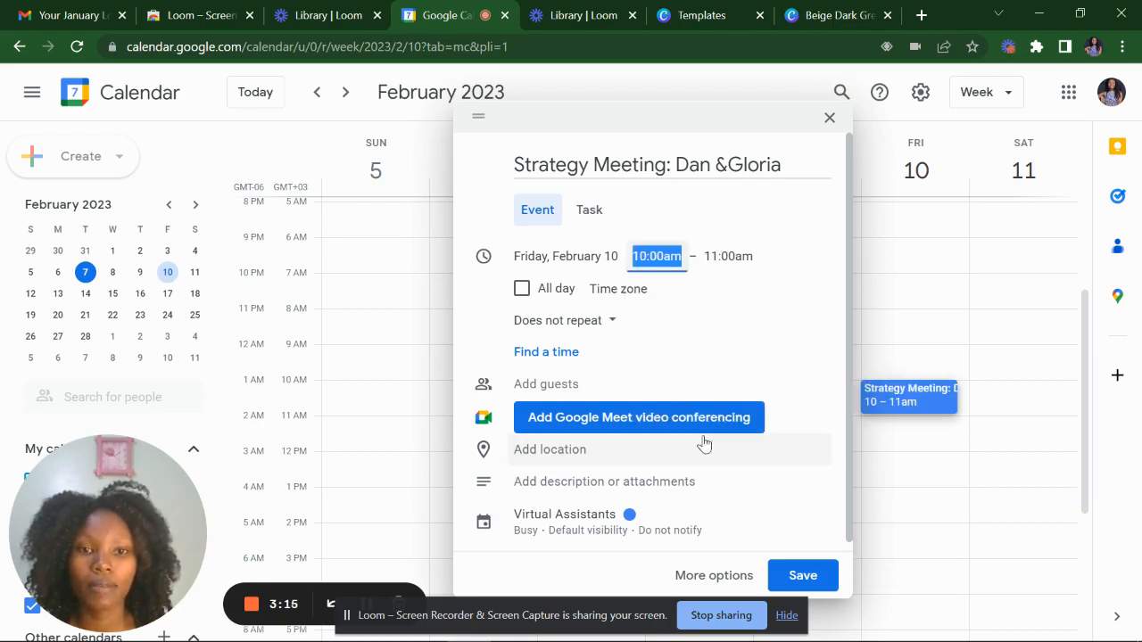
{"action": "left_click", "coordinate": [618, 289]}
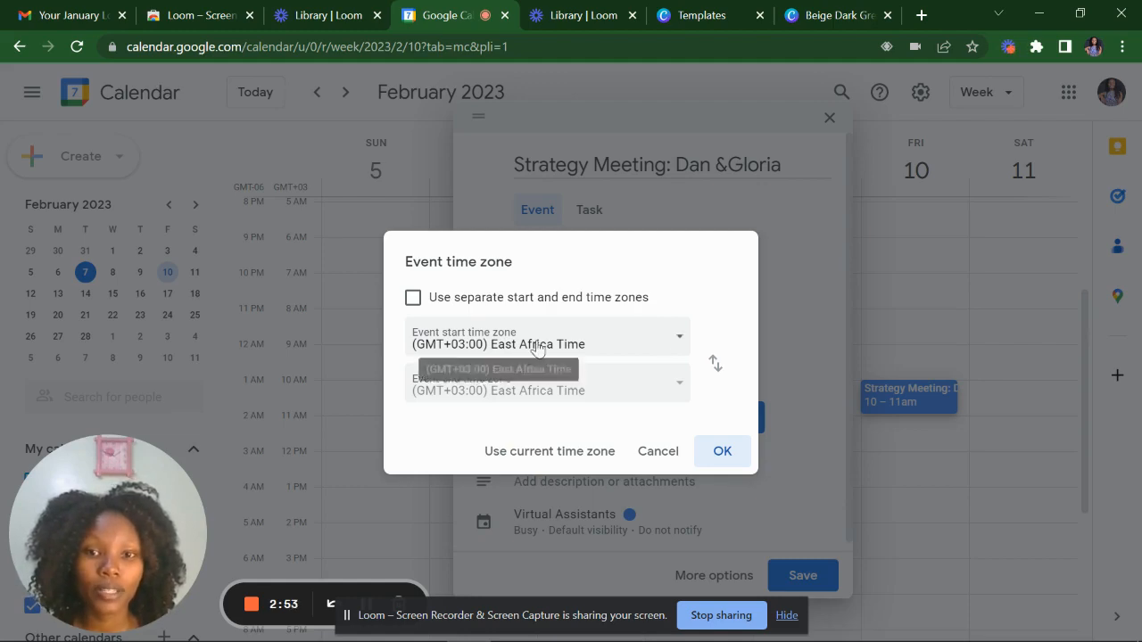
{"action": "left_click", "coordinate": [732, 453]}
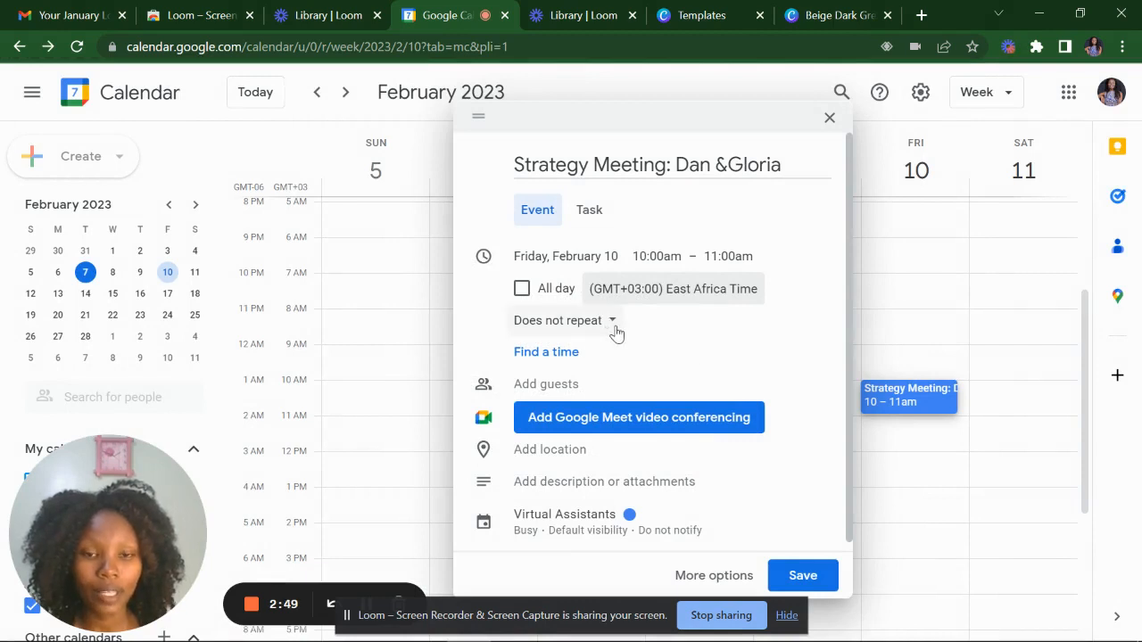
Give the event a custom recurrence that repeats every week on Monday and Friday.
{"action": "left_click", "coordinate": [612, 323]}
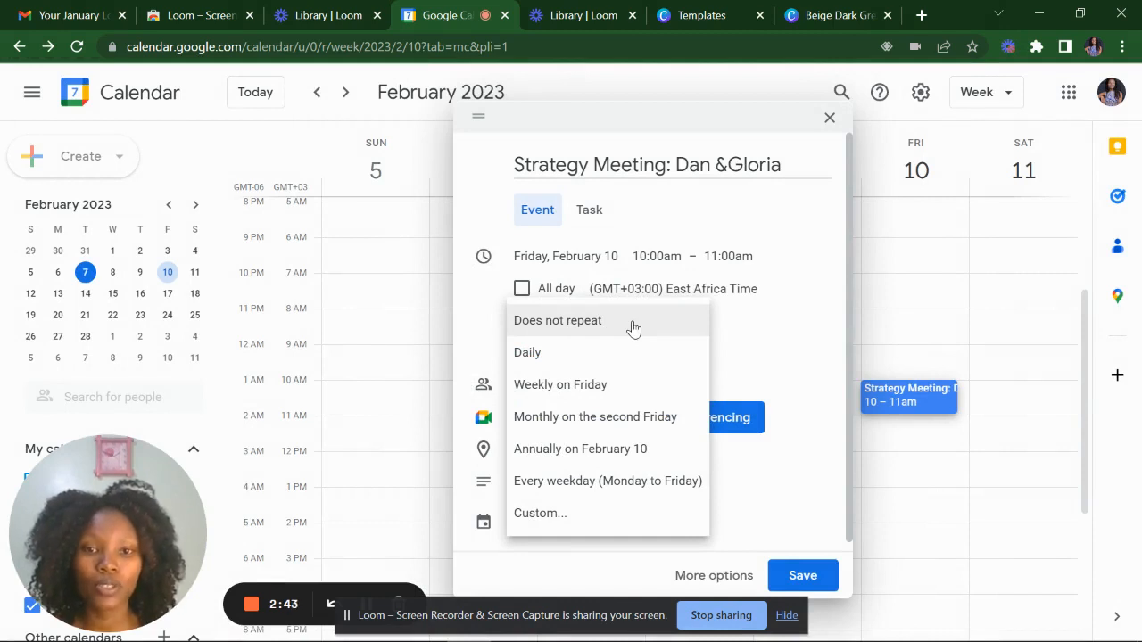
{"action": "left_click", "coordinate": [591, 394]}
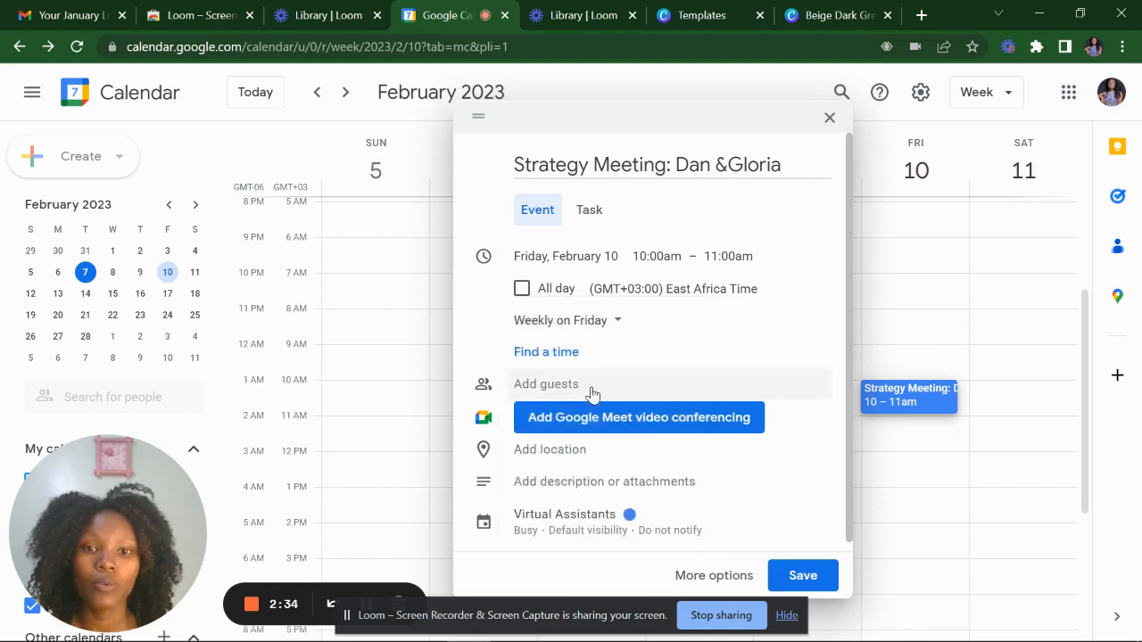
{"action": "left_click", "coordinate": [614, 323]}
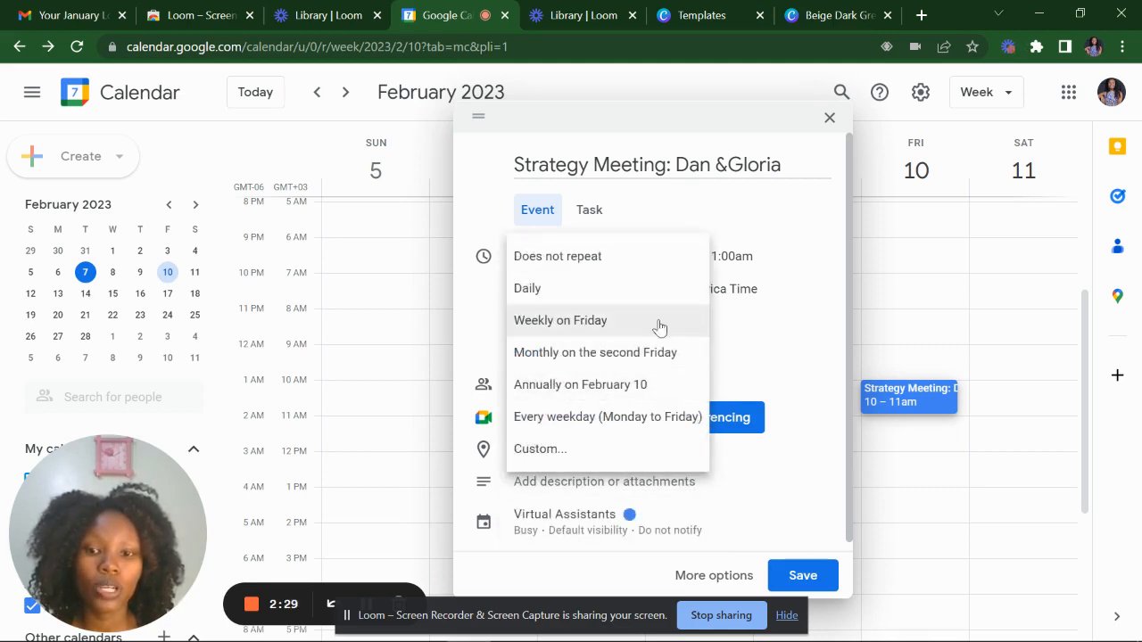
{"action": "left_click", "coordinate": [551, 457]}
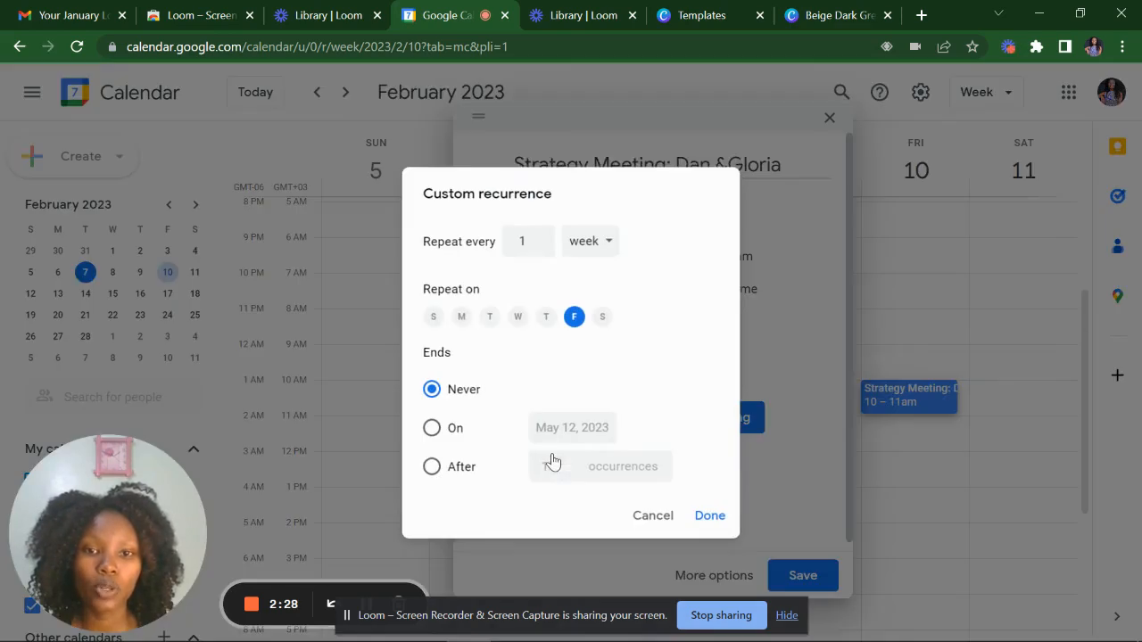
{"action": "left_click", "coordinate": [460, 317]}
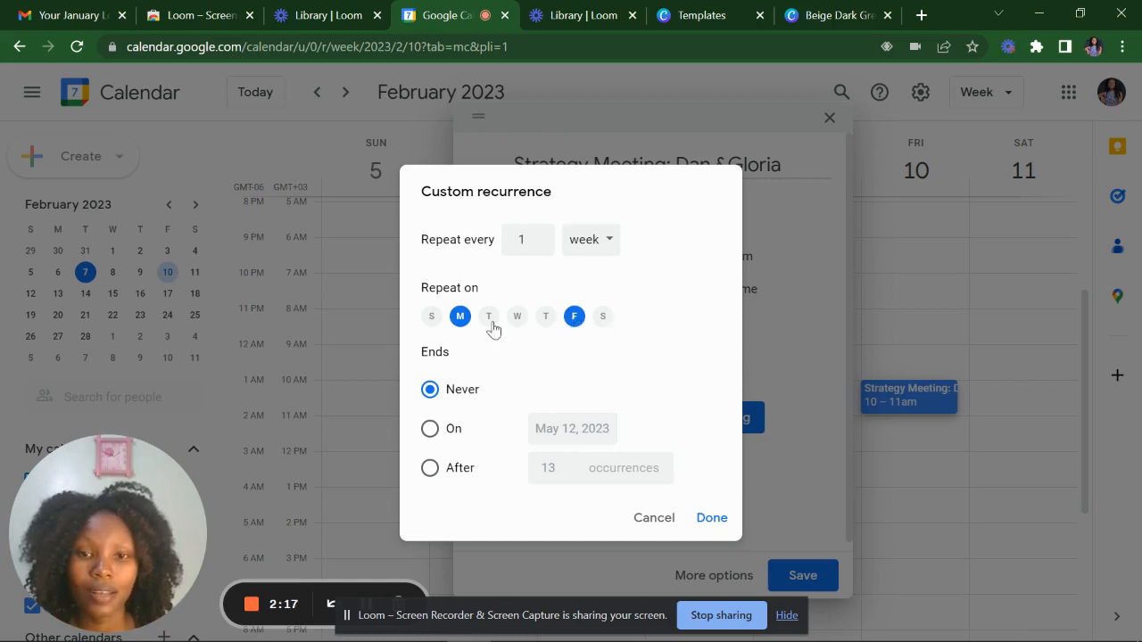
Make the custom recurrence end on a specific date, choosing March 7, 2023.
{"action": "left_click", "coordinate": [429, 436]}
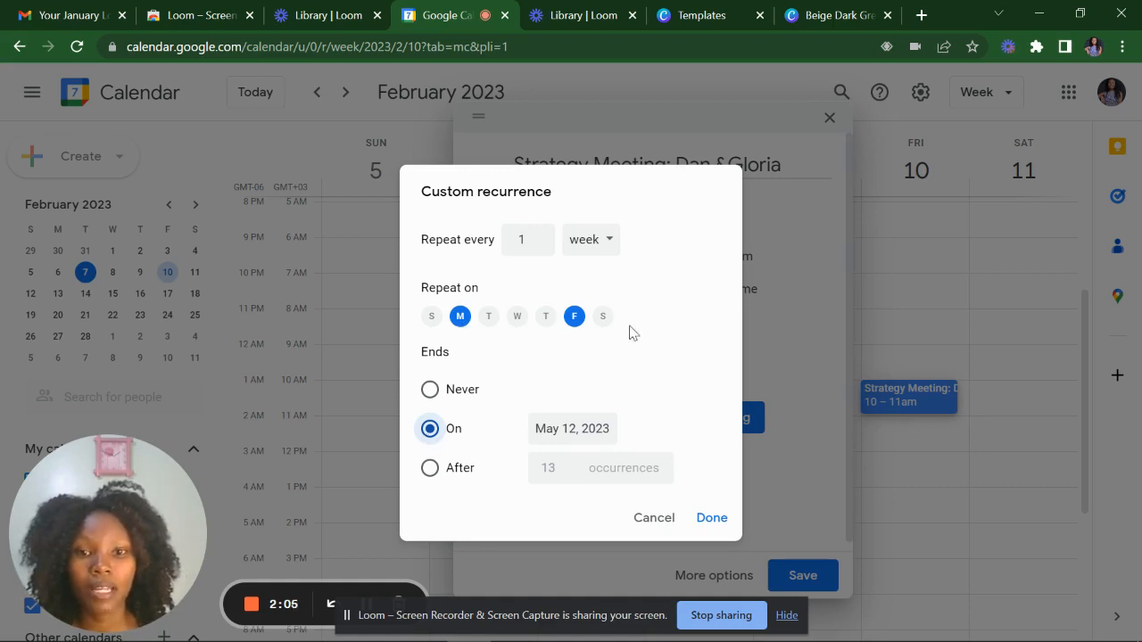
{"action": "left_click", "coordinate": [561, 429]}
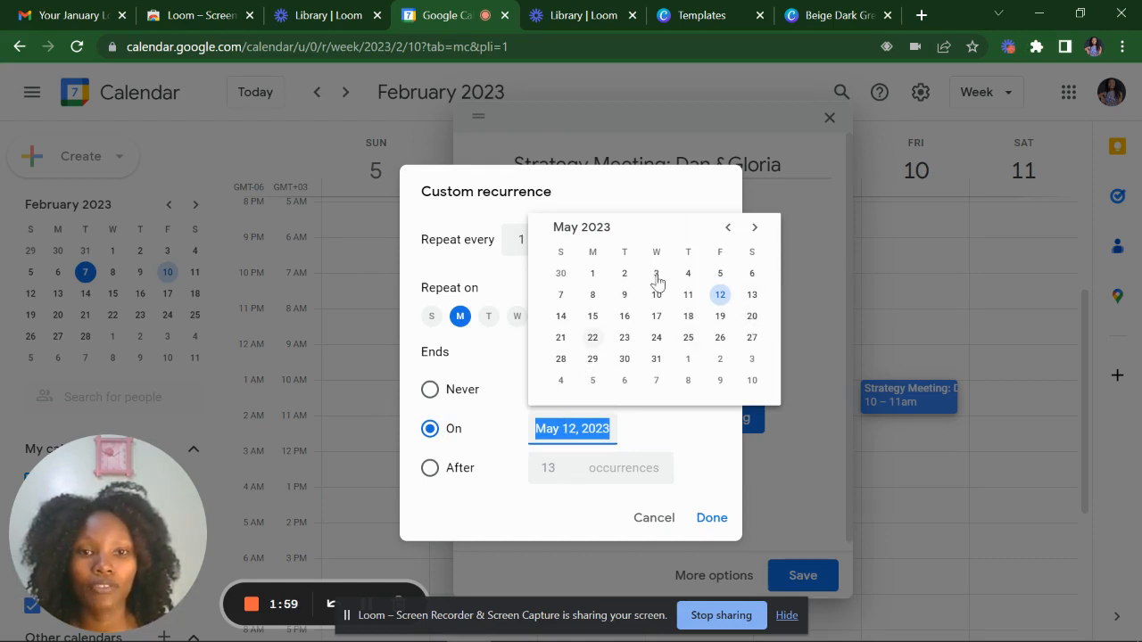
{"action": "left_click", "coordinate": [728, 227]}
{"action": "left_click", "coordinate": [728, 227]}
{"action": "left_click", "coordinate": [728, 227]}
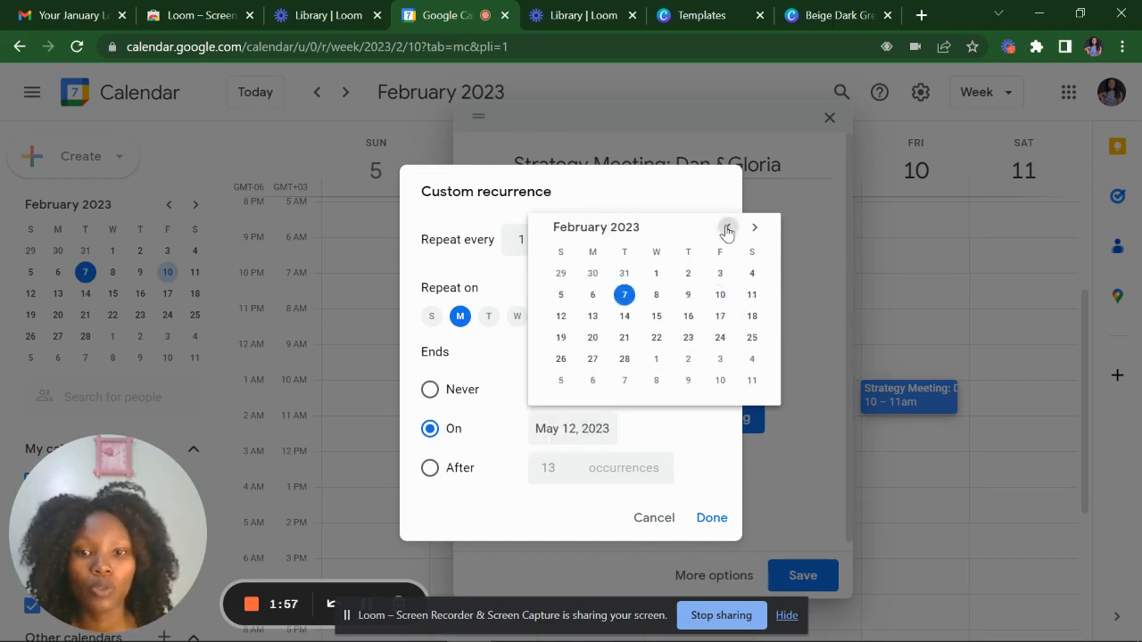
{"action": "left_click", "coordinate": [728, 228]}
{"action": "left_click", "coordinate": [728, 227]}
{"action": "left_click", "coordinate": [728, 228]}
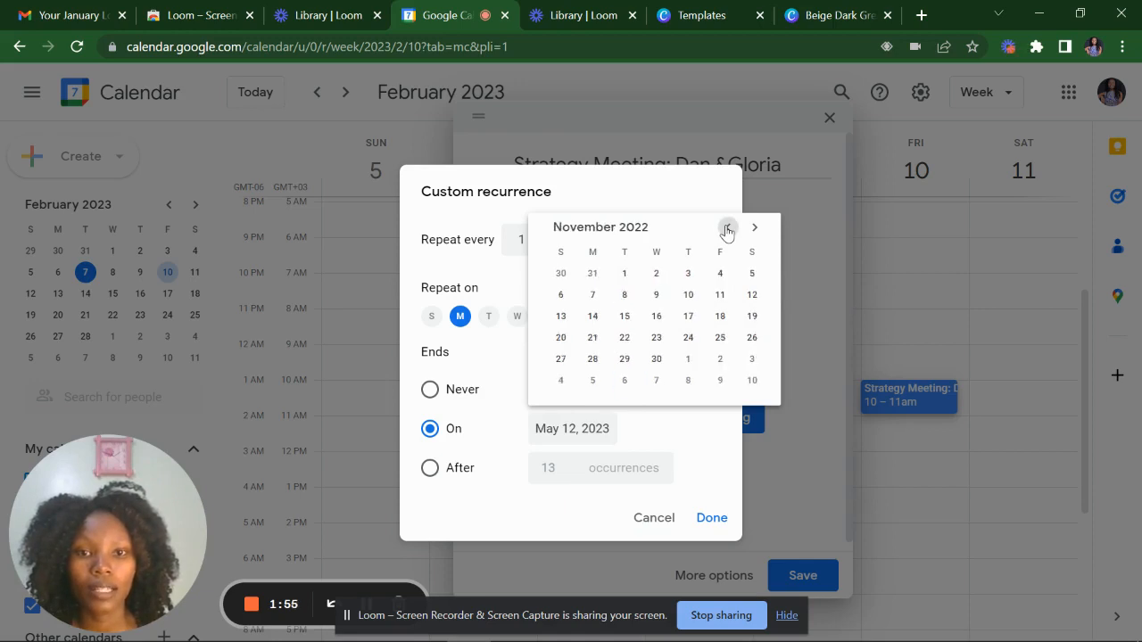
{"action": "left_click", "coordinate": [755, 229]}
{"action": "left_click", "coordinate": [755, 228]}
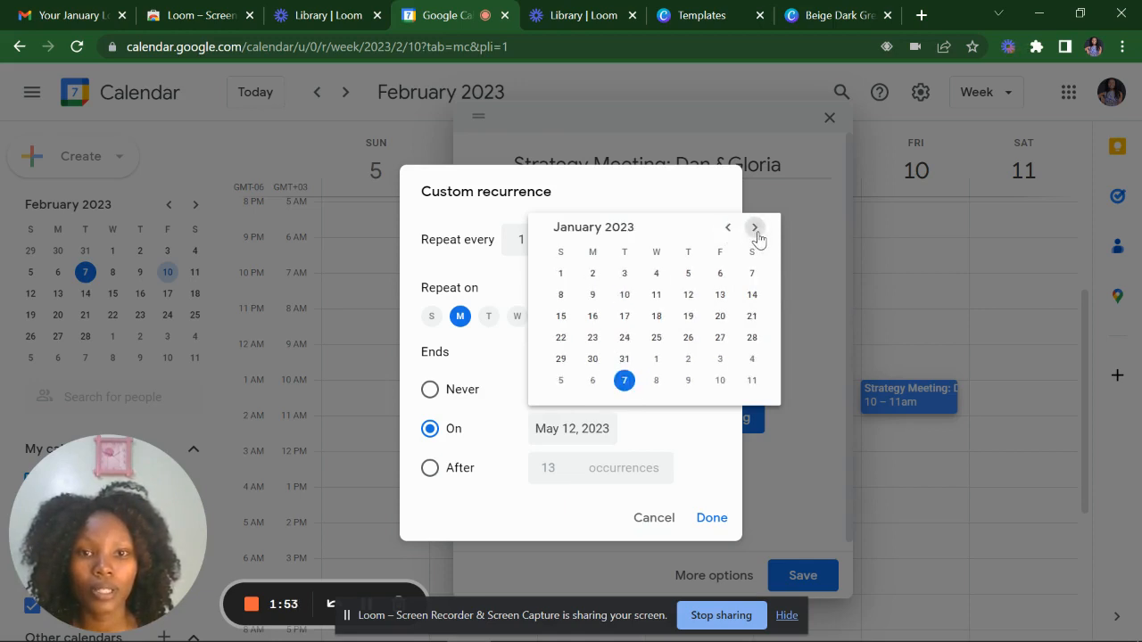
{"action": "left_click", "coordinate": [755, 228]}
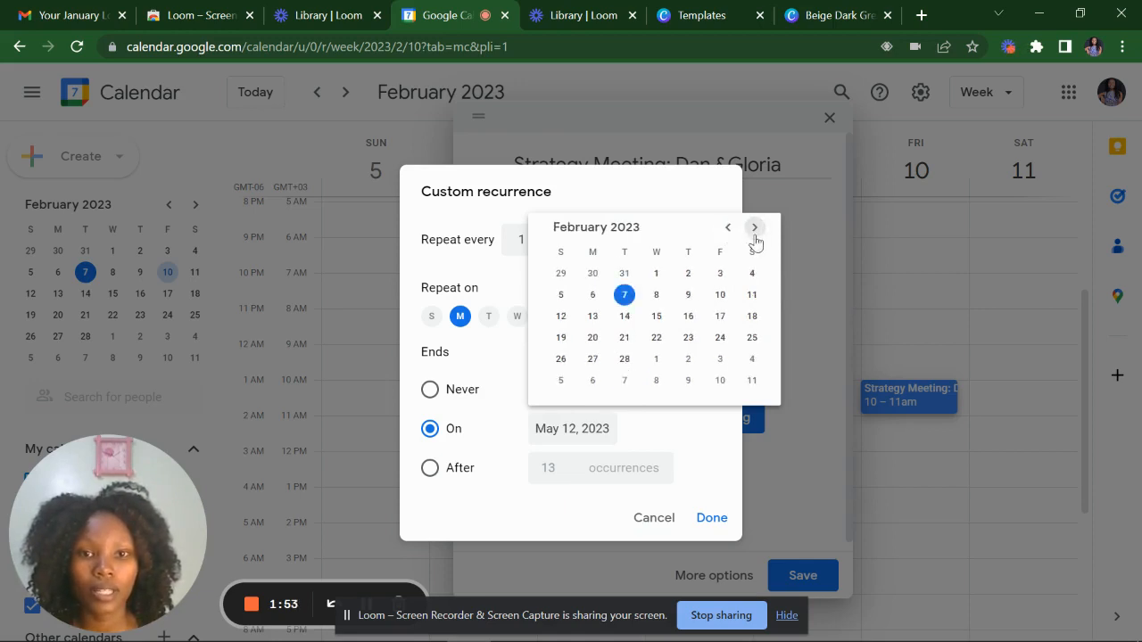
{"action": "left_click", "coordinate": [624, 381]}
Change the recurrence's end date to March 10, 2023, and apply the custom recurrence to the event.
{"action": "left_click", "coordinate": [576, 427]}
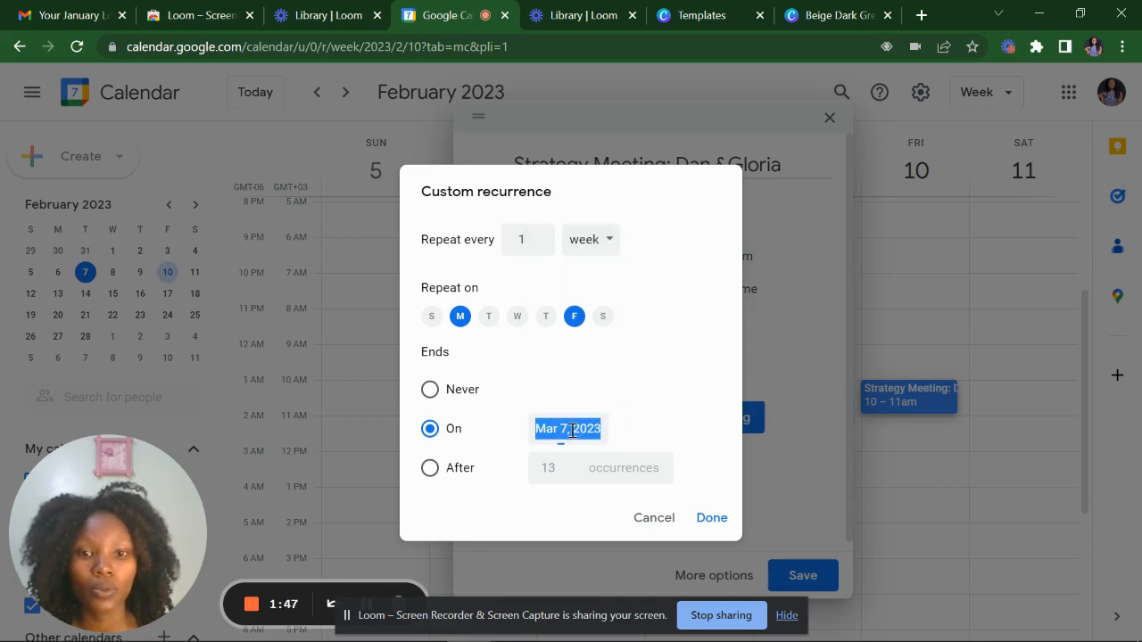
{"action": "left_click", "coordinate": [720, 298]}
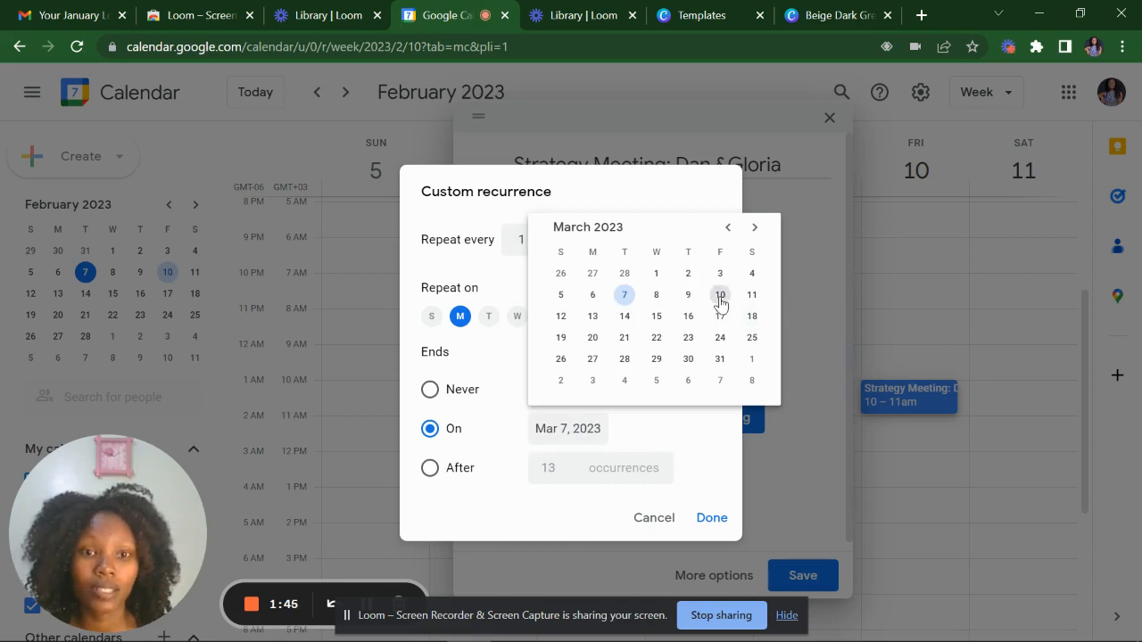
{"action": "left_click", "coordinate": [590, 428]}
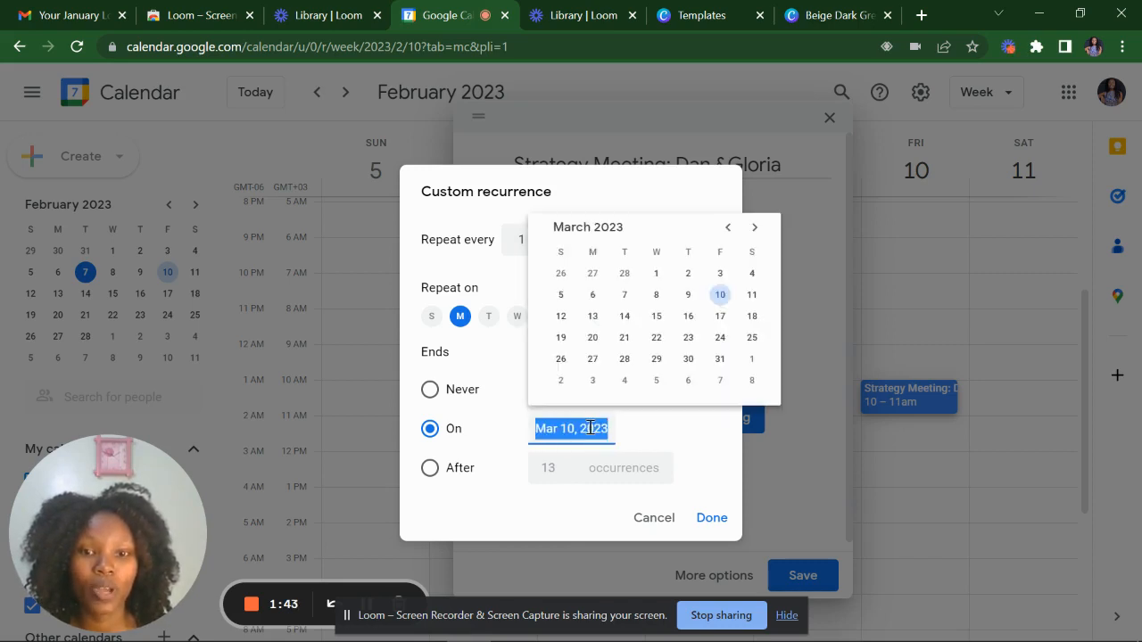
{"action": "left_click", "coordinate": [723, 525]}
{"action": "left_click", "coordinate": [723, 524]}
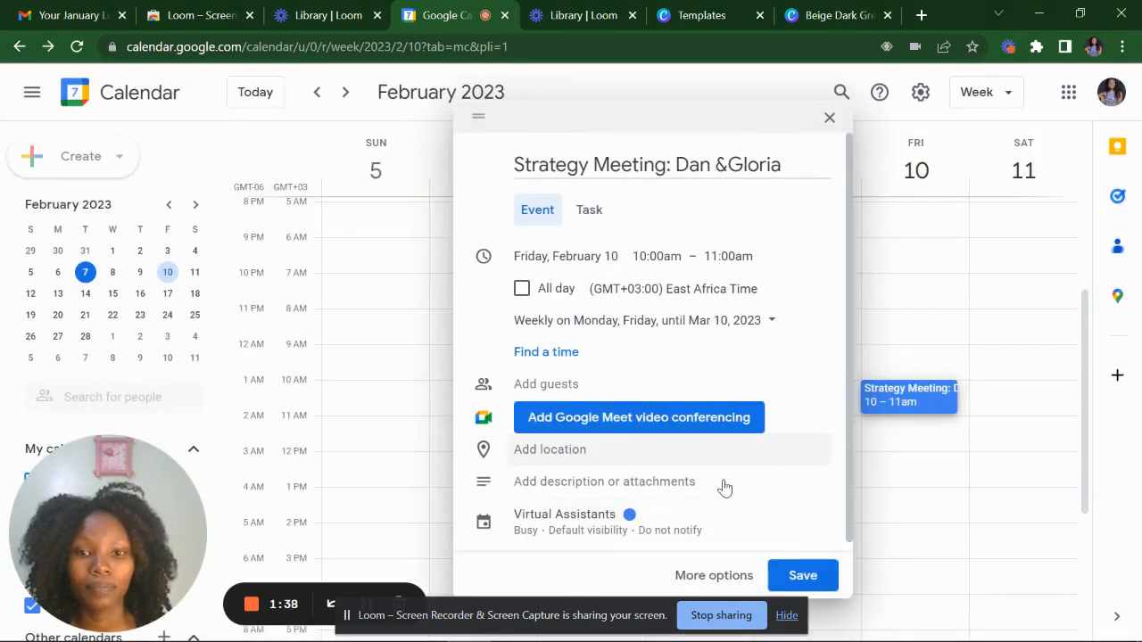
Add the intended attendee as a guest of the strategy meeting, choosing their e-mail address from the suggestions for "da".
{"action": "left_click", "coordinate": [635, 384]}
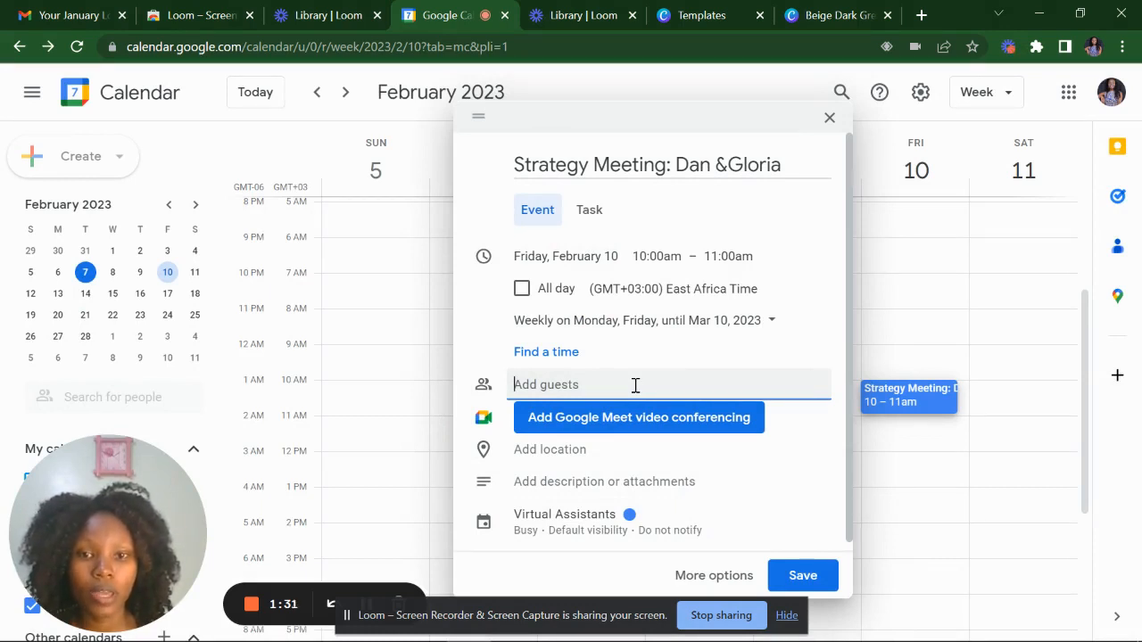
{"action": "type", "text": "da"}
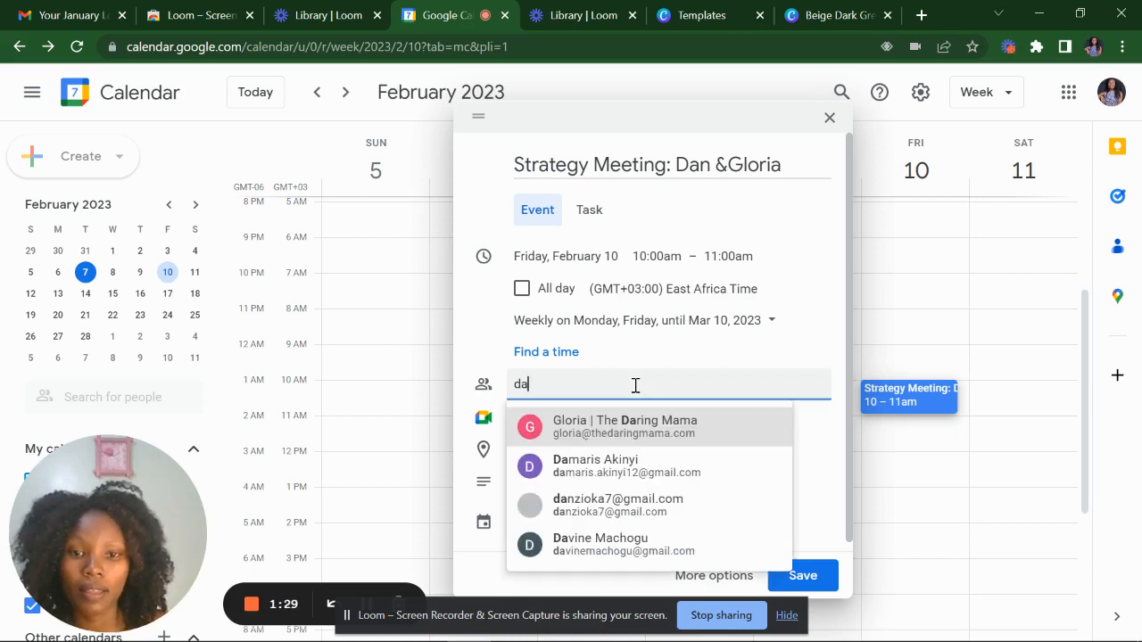
{"action": "left_click", "coordinate": [626, 518]}
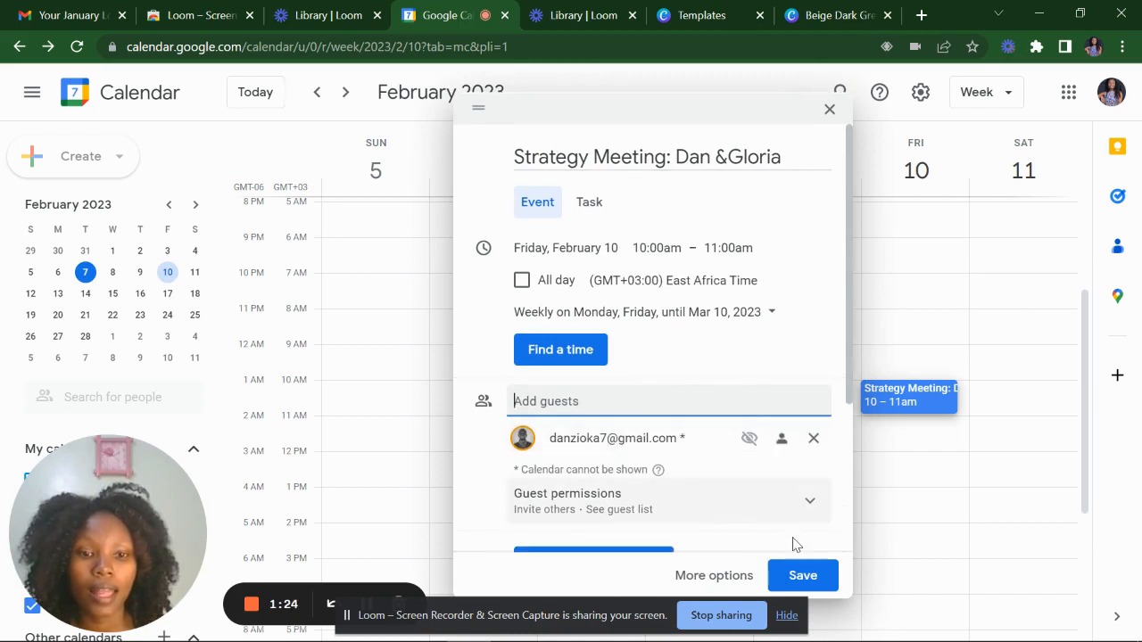
Look at the event's description field and the Google Drive attachment picker without adding any text or file.
{"action": "left_click", "coordinate": [849, 421]}
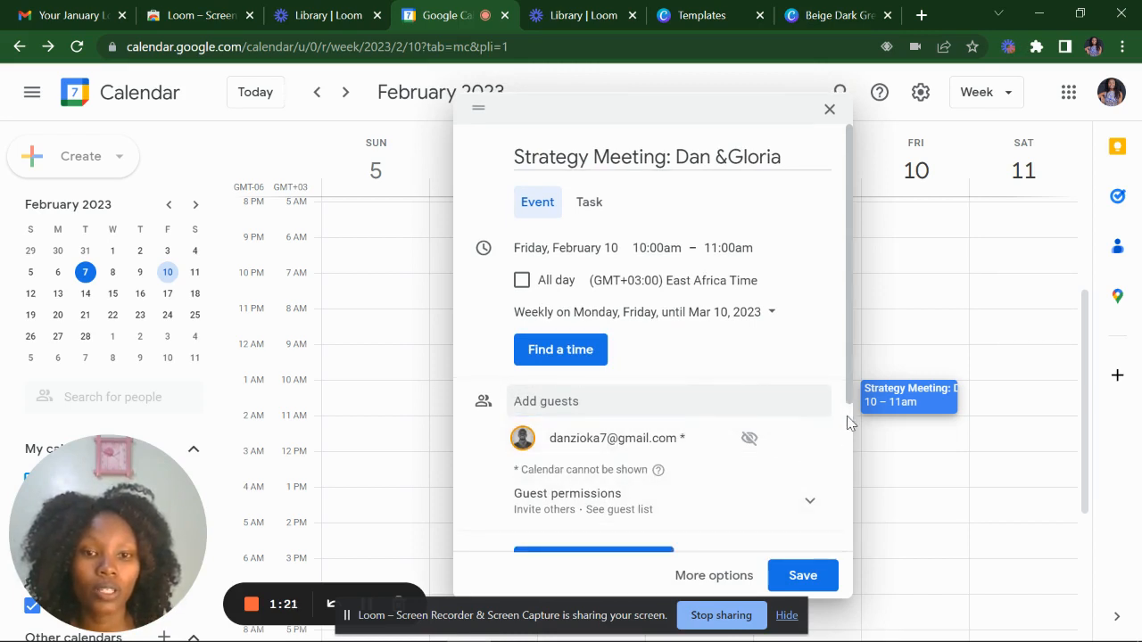
{"action": "left_click_drag", "start_coordinate": [847, 397], "coordinate": [870, 533]}
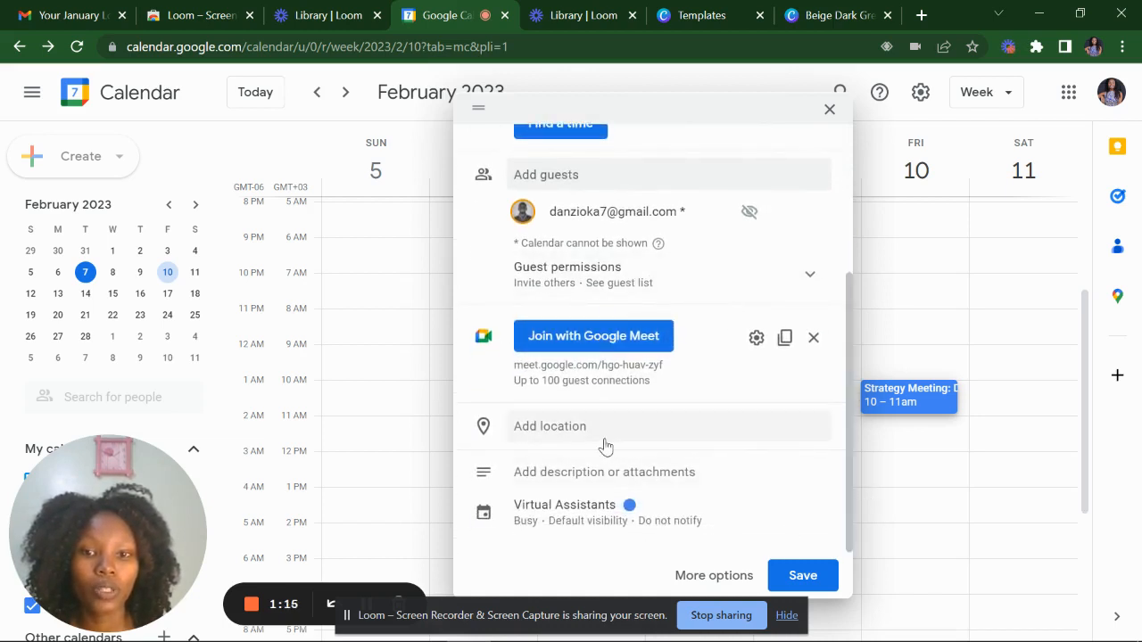
{"action": "left_click", "coordinate": [600, 476]}
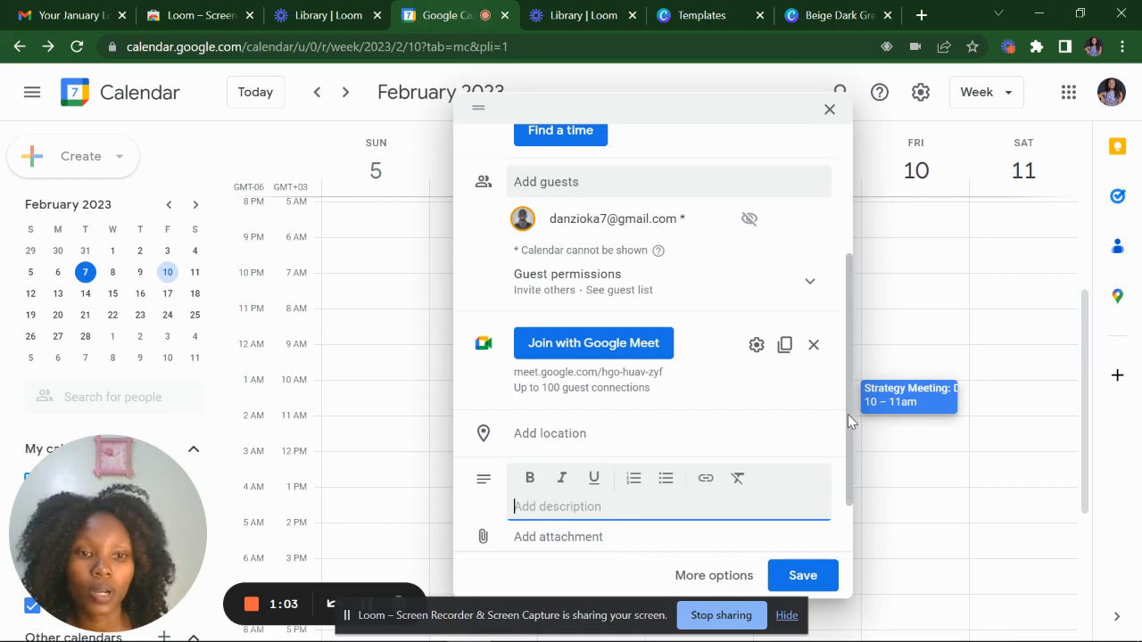
{"action": "scroll", "coordinate": [848, 414], "scroll_direction": "down", "scroll_amount": 2}
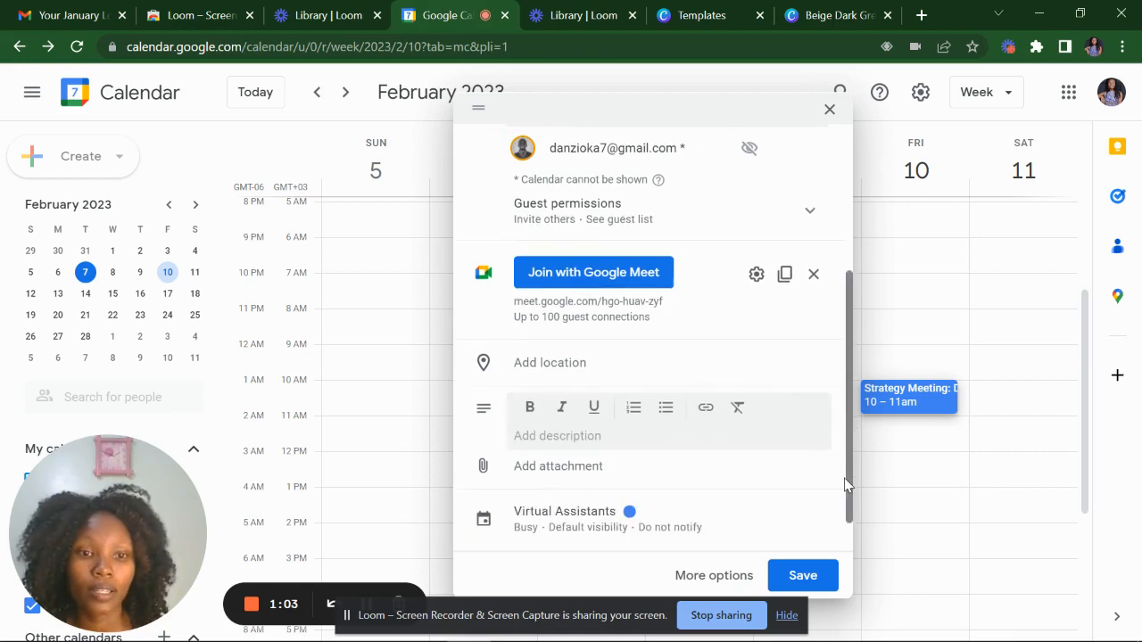
{"action": "left_click", "coordinate": [569, 457]}
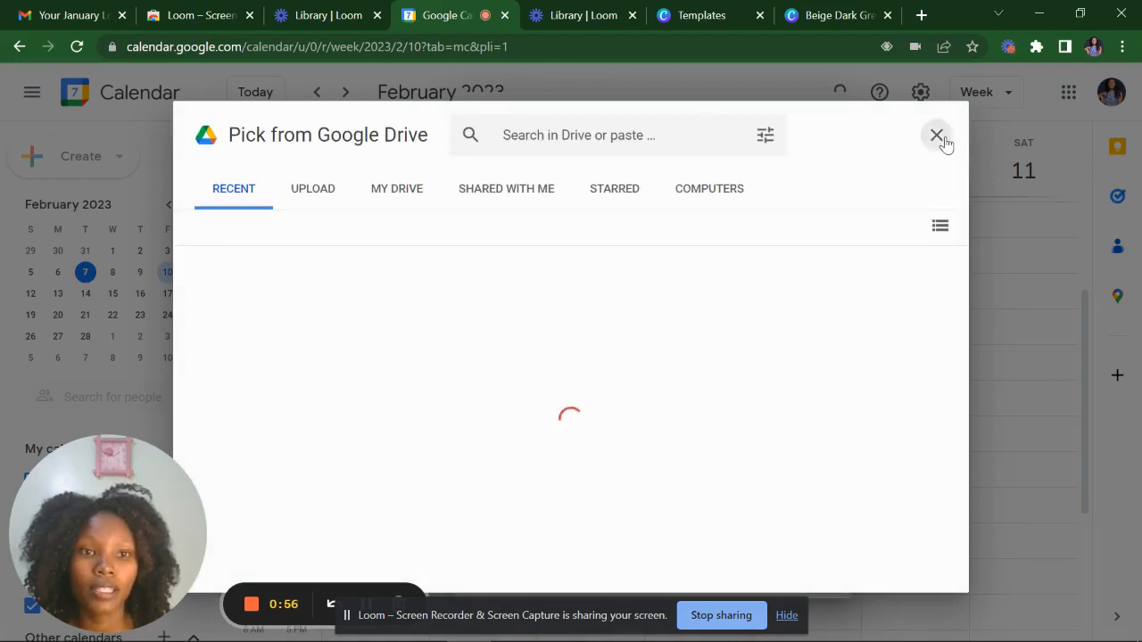
{"action": "left_click", "coordinate": [938, 137]}
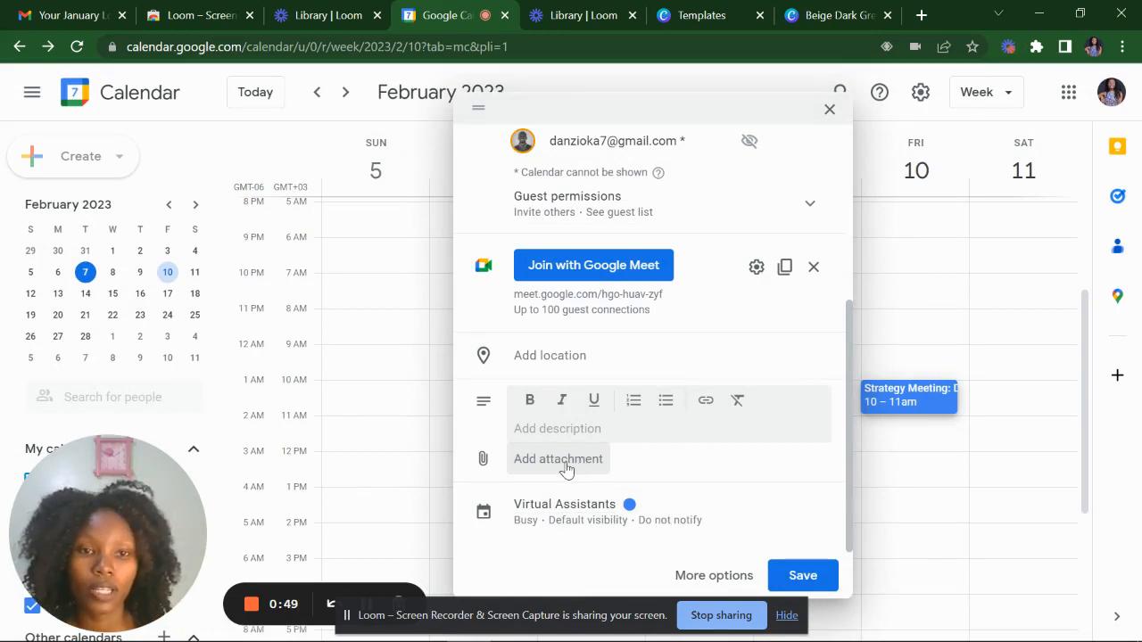
Save the strategy meeting event and send the invitation email to the guest.
{"action": "left_click", "coordinate": [809, 580]}
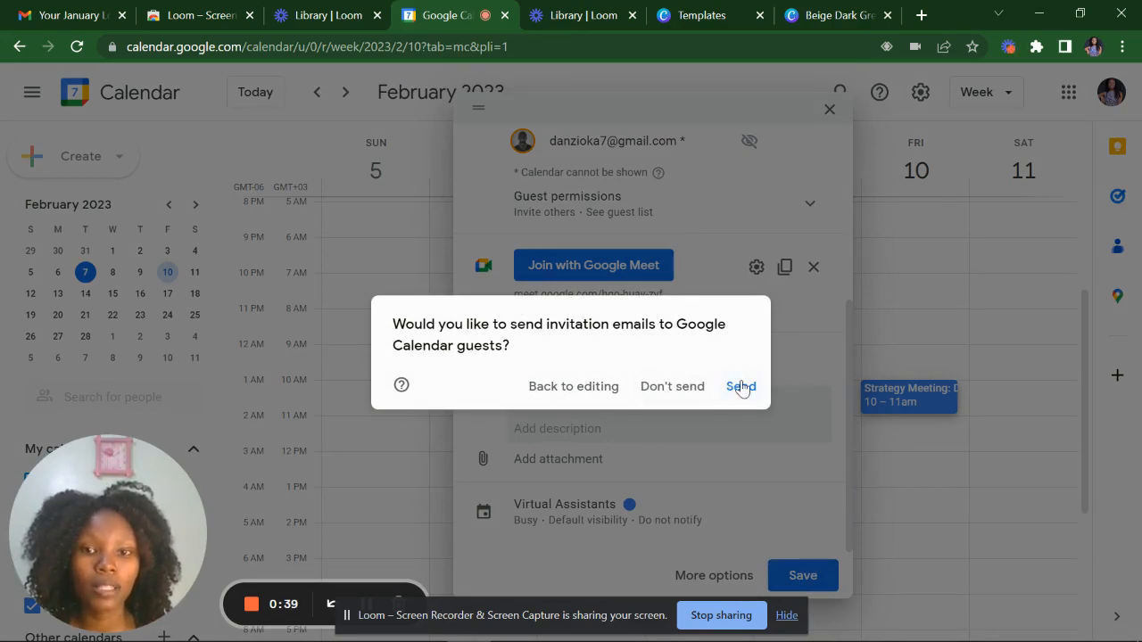
{"action": "left_click", "coordinate": [740, 387]}
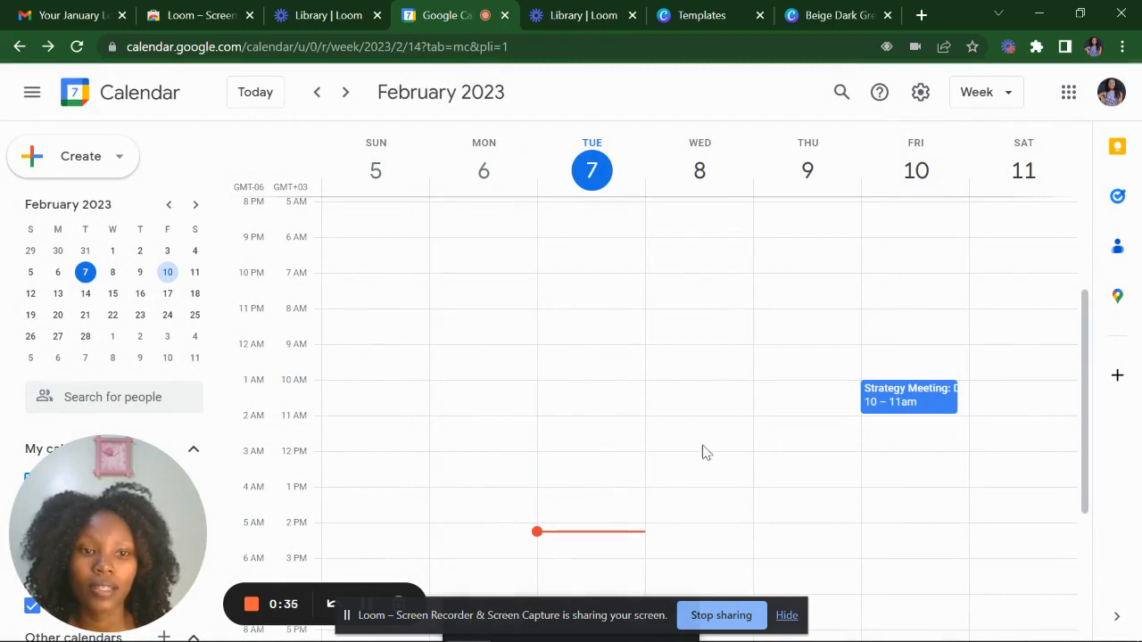
Open the saved February 10 strategy meeting in the full event editor and save it without changing any details.
{"action": "left_click", "coordinate": [881, 403]}
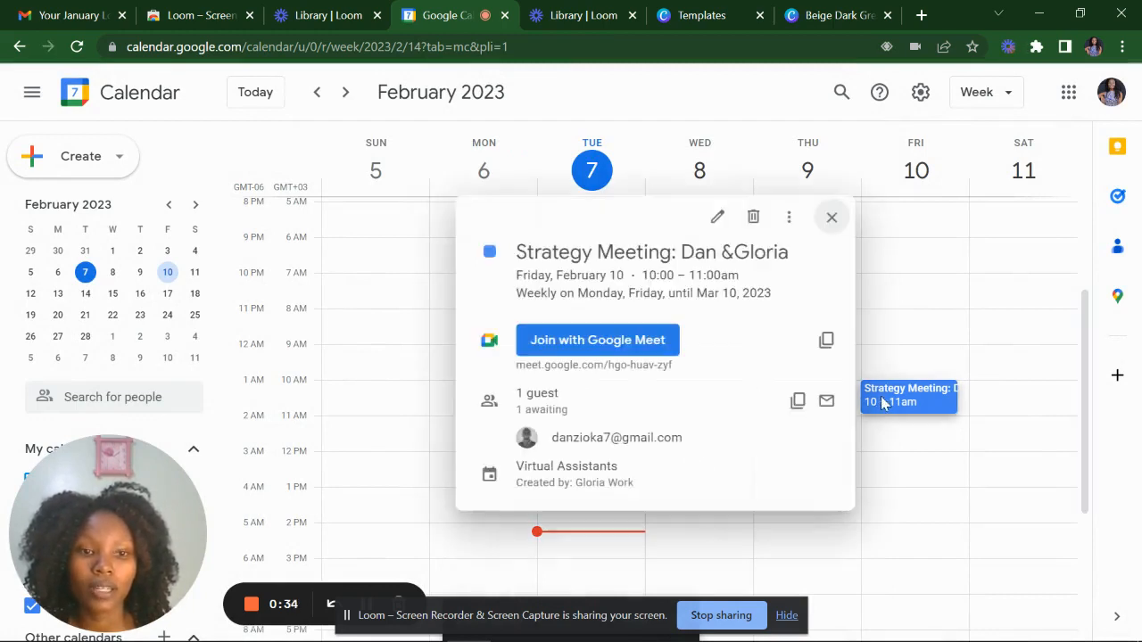
{"action": "left_click", "coordinate": [716, 223]}
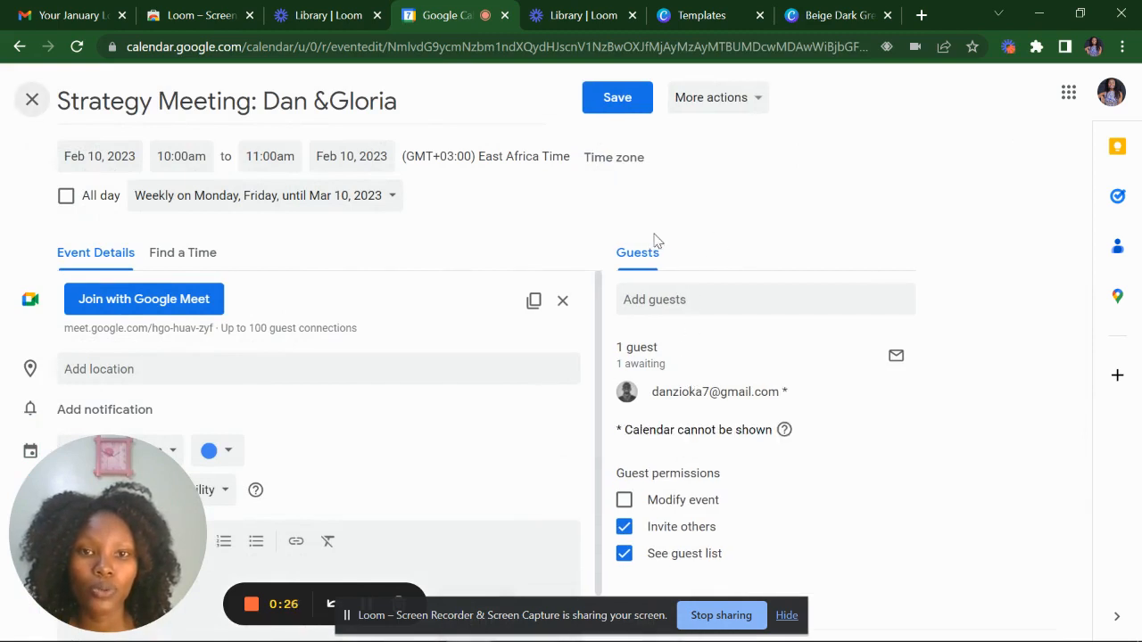
{"action": "left_click", "coordinate": [611, 100]}
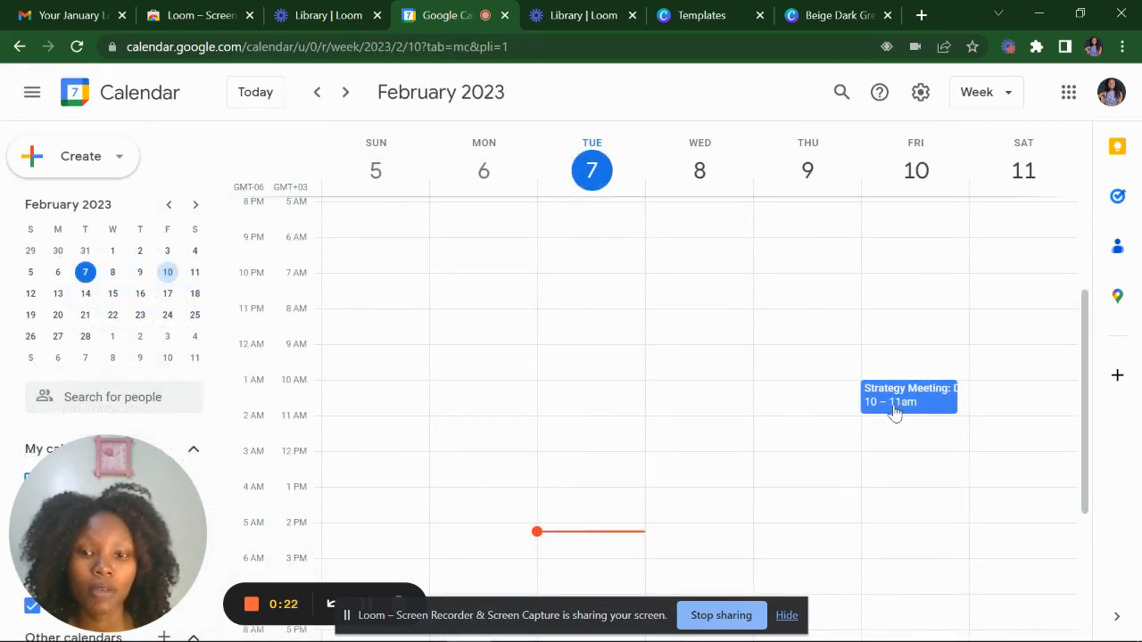
Delete the February 10 strategy meeting using the option for this and following events.
{"action": "left_click", "coordinate": [894, 406]}
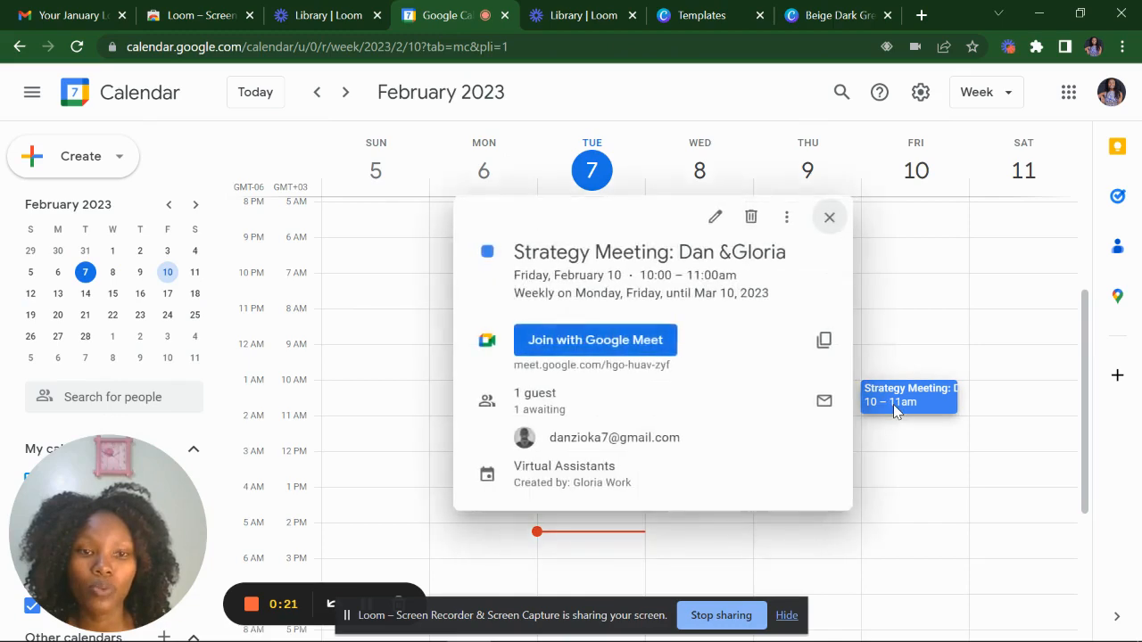
{"action": "left_click", "coordinate": [750, 220]}
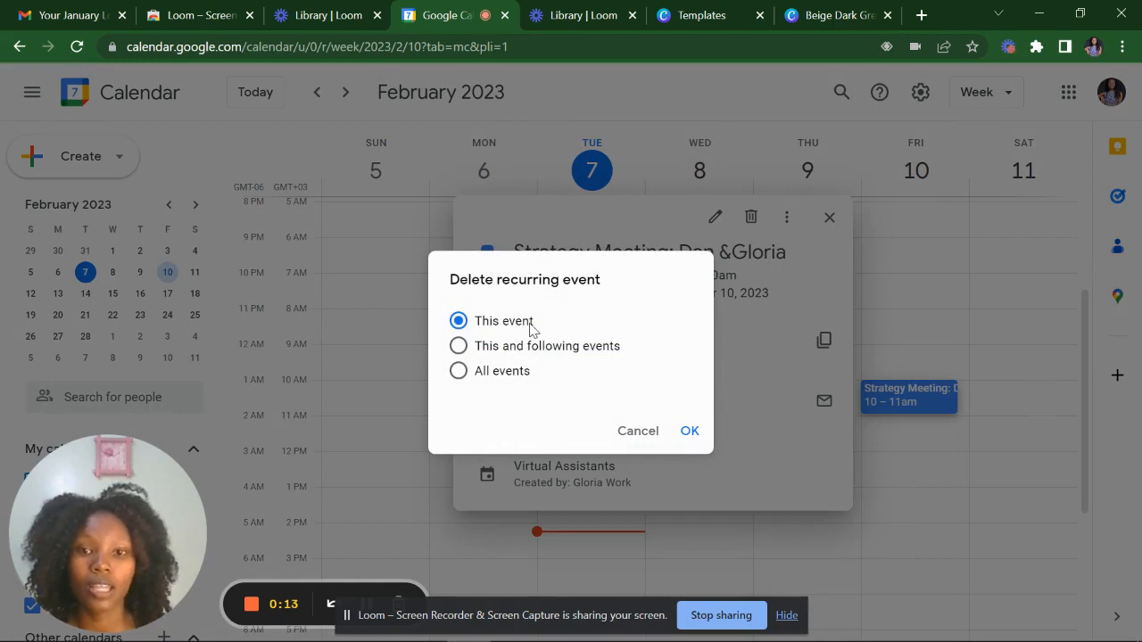
{"action": "left_click", "coordinate": [459, 349]}
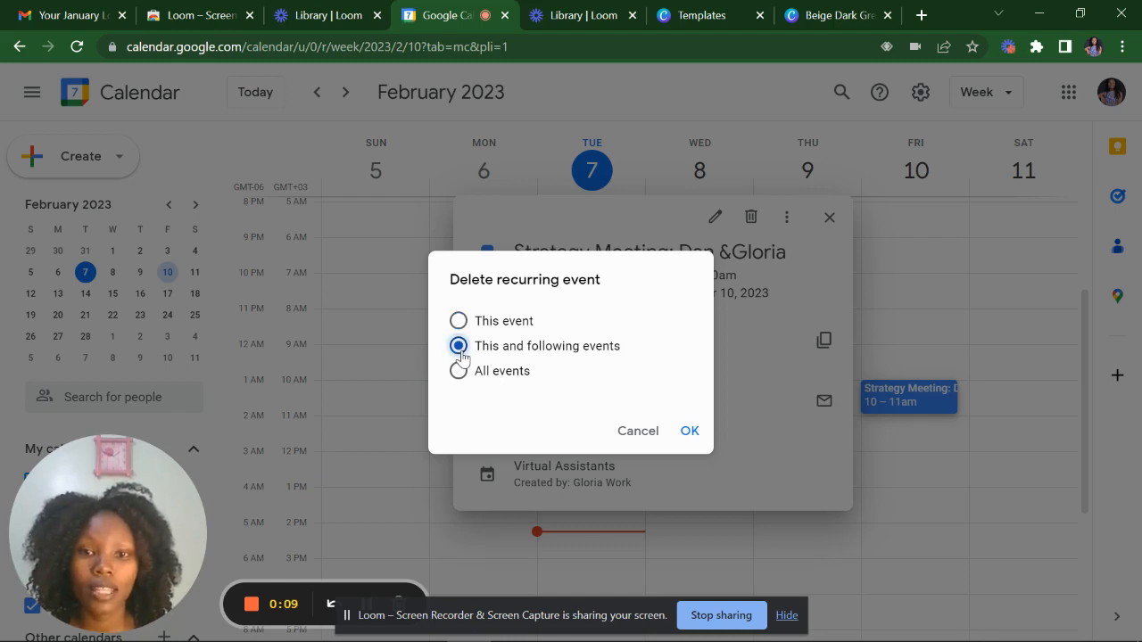
{"action": "left_click", "coordinate": [691, 434]}
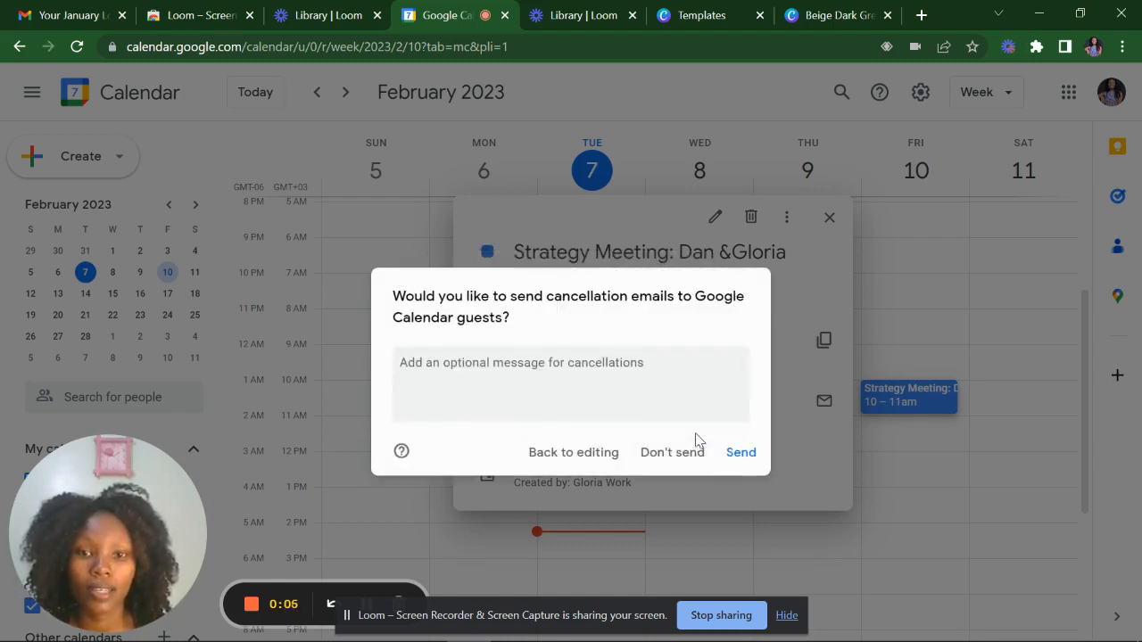